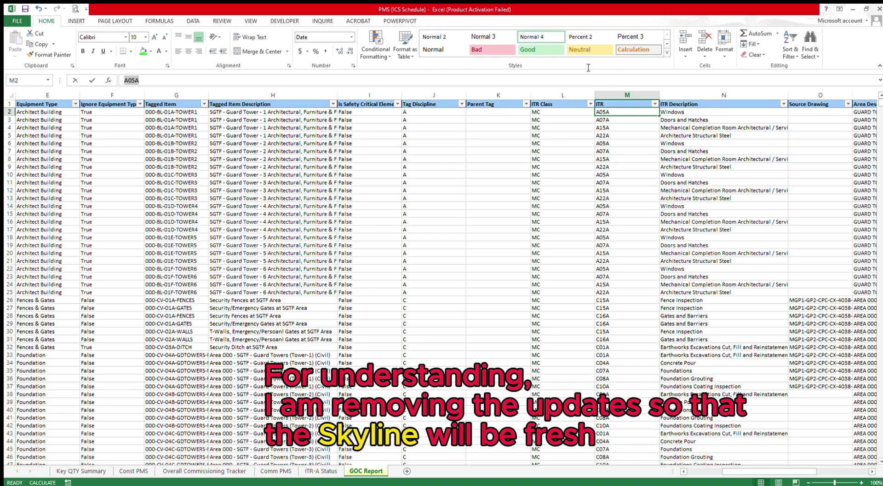
# - Check the GOC Report ITR header, then bring columns Q–V, including Tag ITR Completion Status, into view
pyautogui.click(608, 135)
pyautogui.click(615, 101)
pyautogui.press('F2')
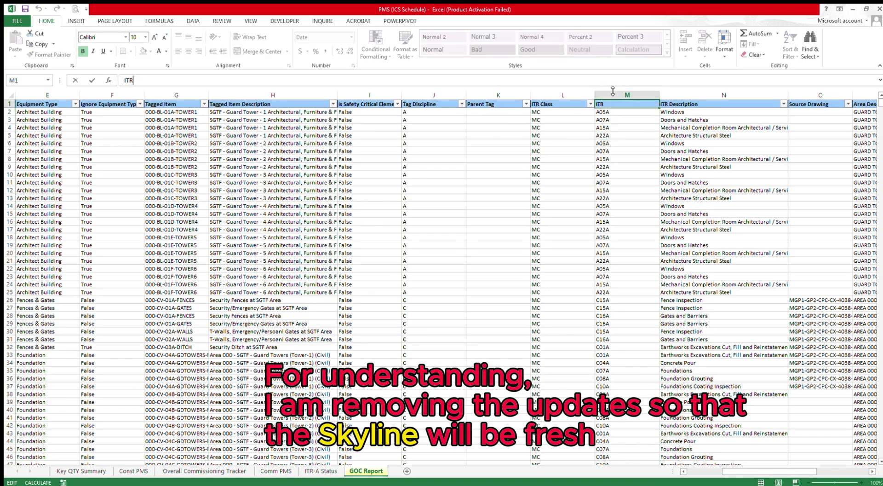
pyautogui.moveTo(681, 112); pyautogui.dragTo(805, 167)
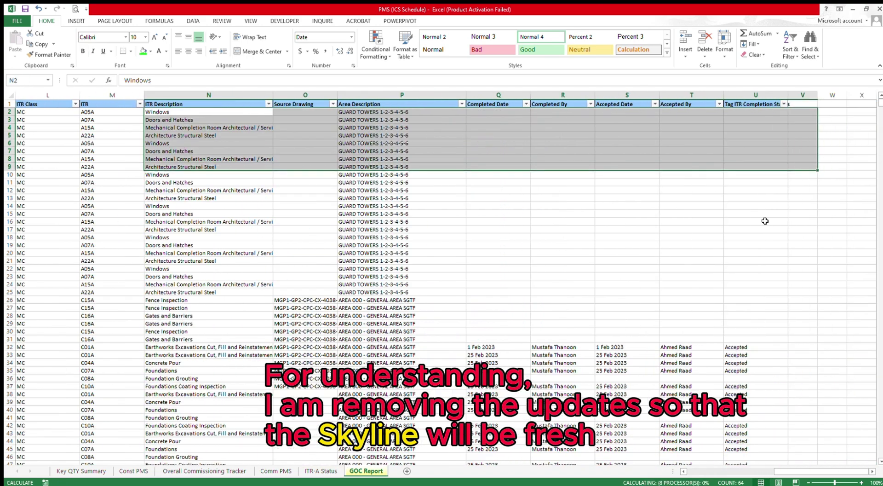
# - Review the Accepted entries in column U, the Tag ITR Completion Status column
pyautogui.click(753, 246)
pyautogui.click(749, 96)
pyautogui.click(755, 356)
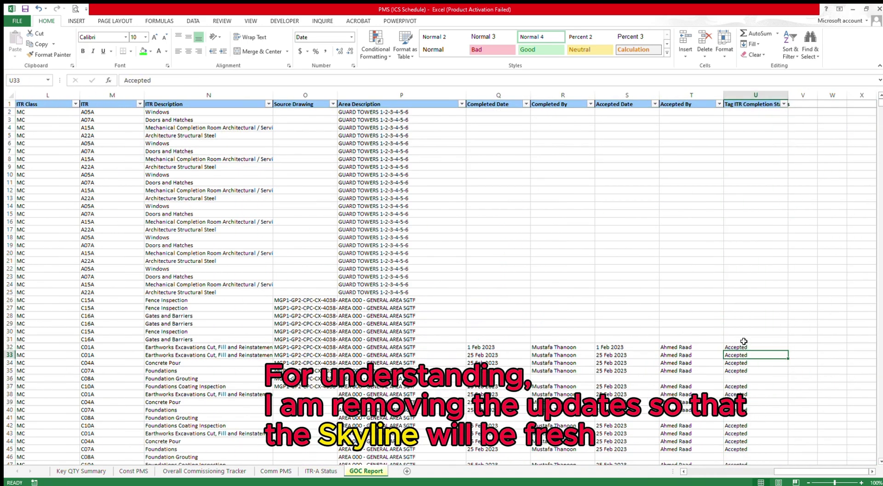
pyautogui.moveTo(744, 340); pyautogui.dragTo(750, 419)
pyautogui.click(759, 362)
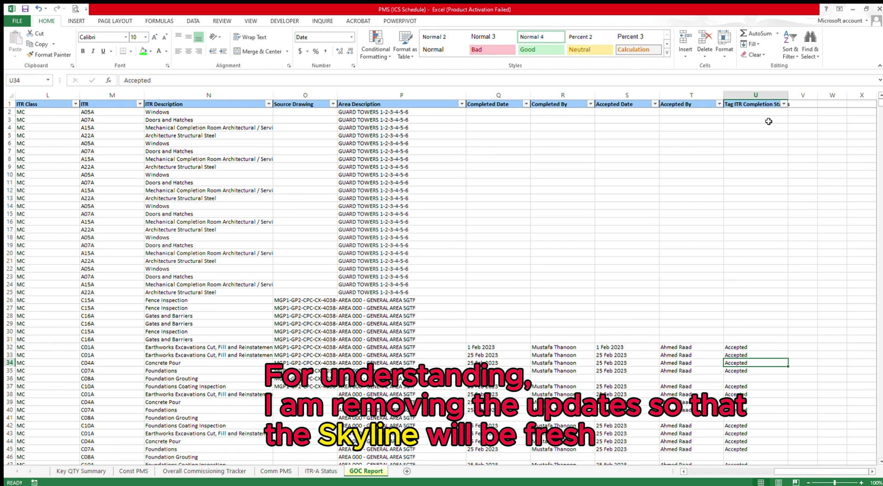
pyautogui.click(762, 96)
pyautogui.click(764, 160)
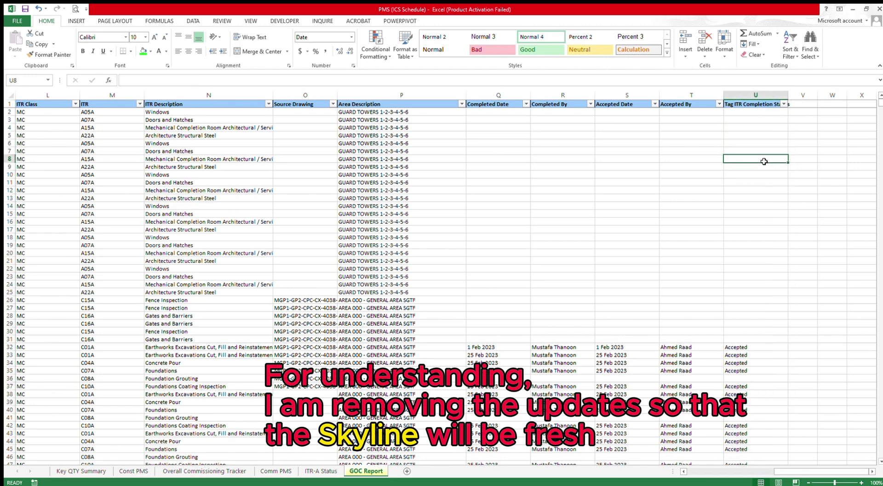
# - Copy column U's completion status into column V, clear column U, and save the workbook
pyautogui.click(765, 98)
pyautogui.hotkey('ctrl', 'c')
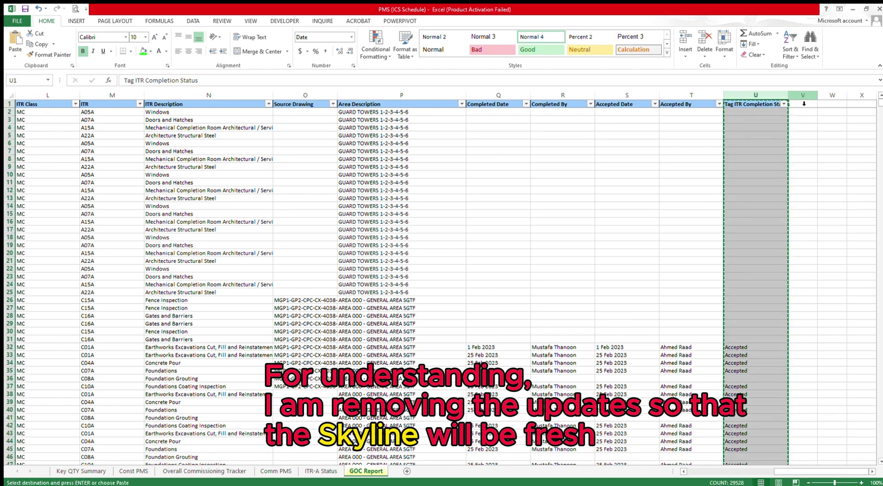
pyautogui.click(804, 102)
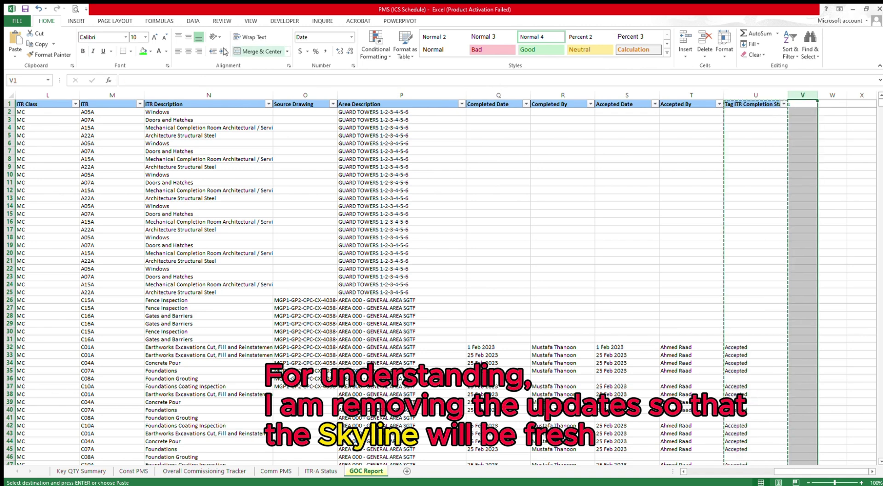
pyautogui.click(14, 42)
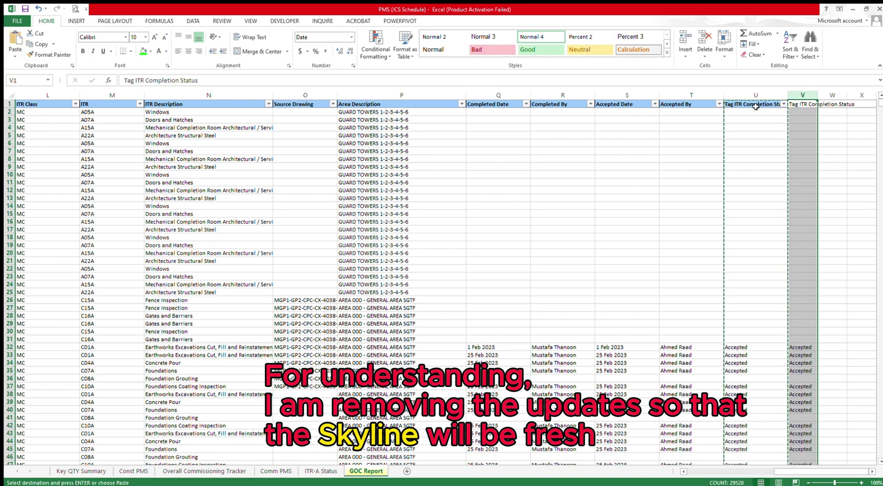
pyautogui.click(758, 101)
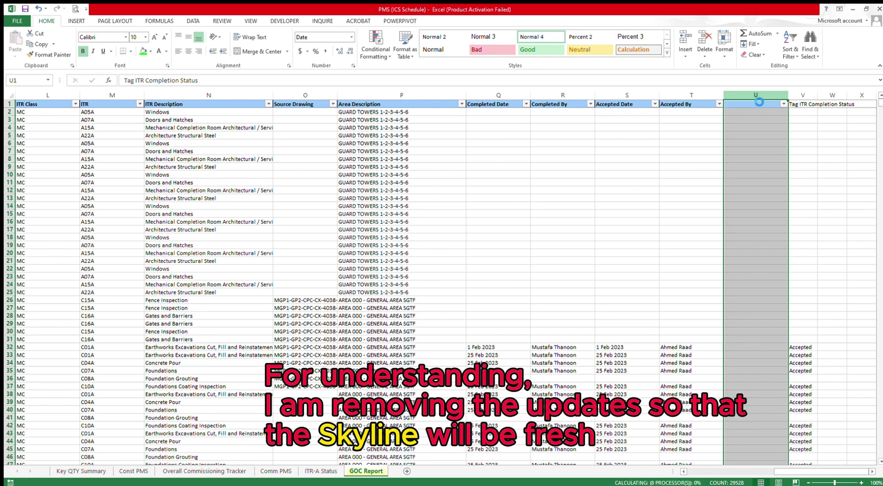
pyautogui.press('Delete')
pyautogui.click(768, 158)
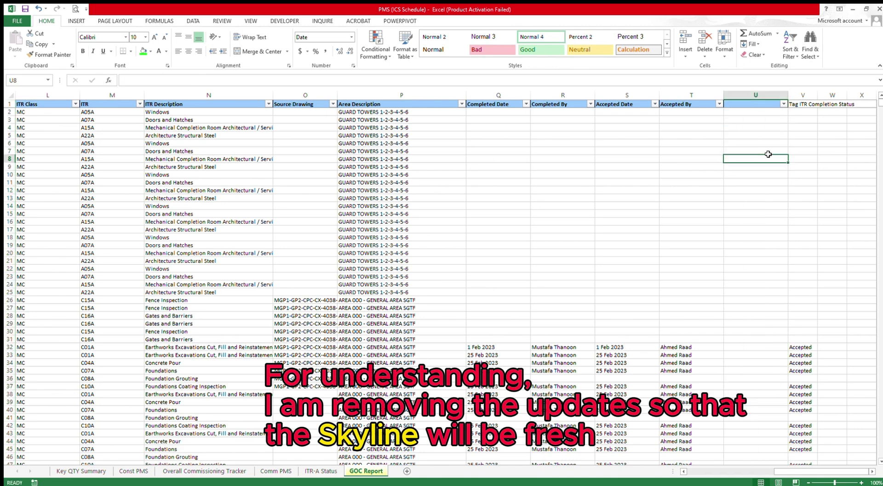
pyautogui.hotkey('ctrl', 's')
# - On the ITR-A Status sheet, review the System and Sub System no. columns
pyautogui.click(320, 470)
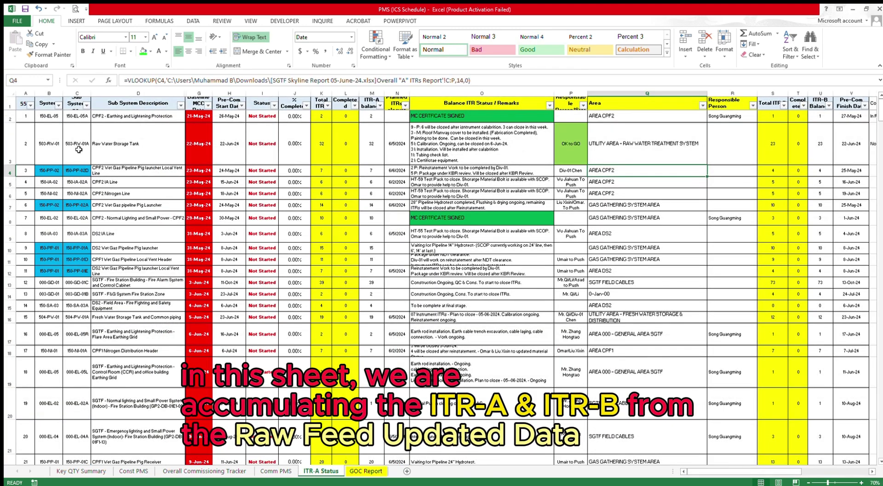
pyautogui.click(45, 107)
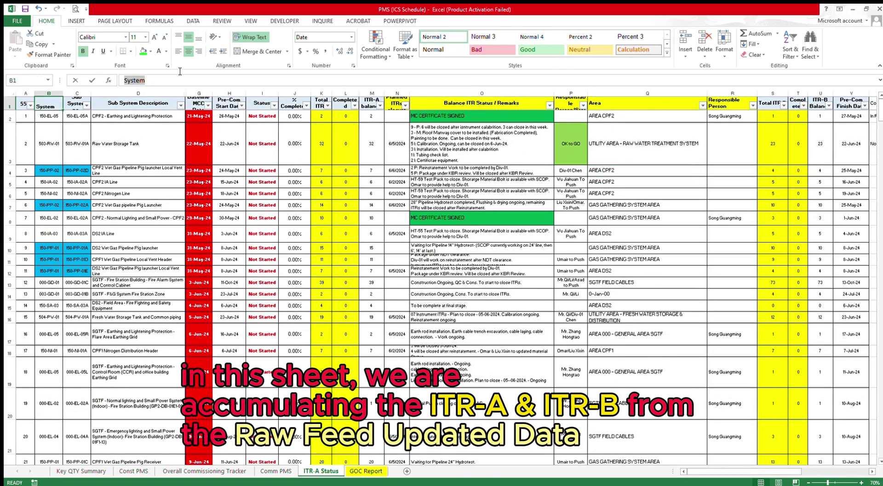
pyautogui.click(90, 103)
pyautogui.moveTo(182, 83); pyautogui.dragTo(182, 76)
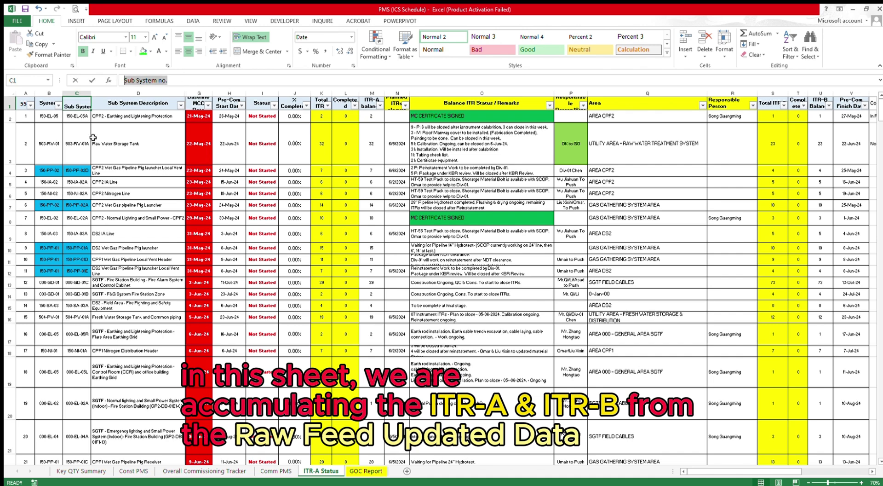
pyautogui.press('Escape')
pyautogui.click(84, 119)
pyautogui.press('Up')
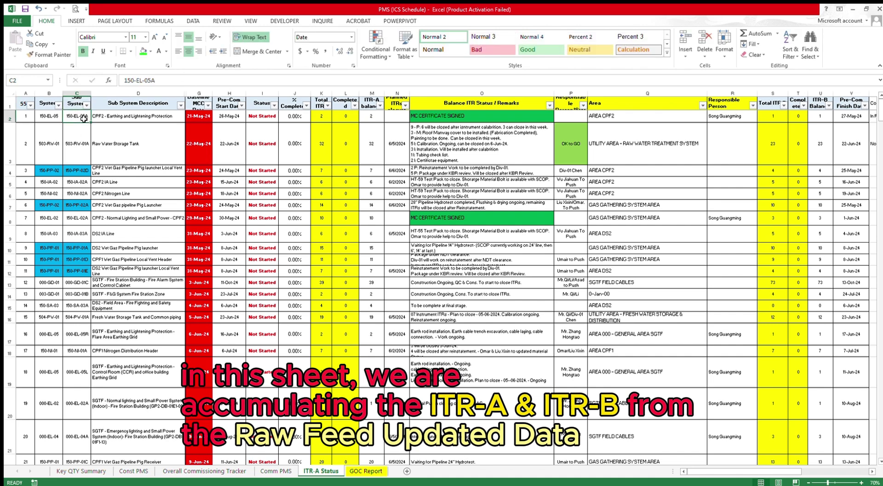
pyautogui.hotkey('ctrl', 'shift', 'Down')
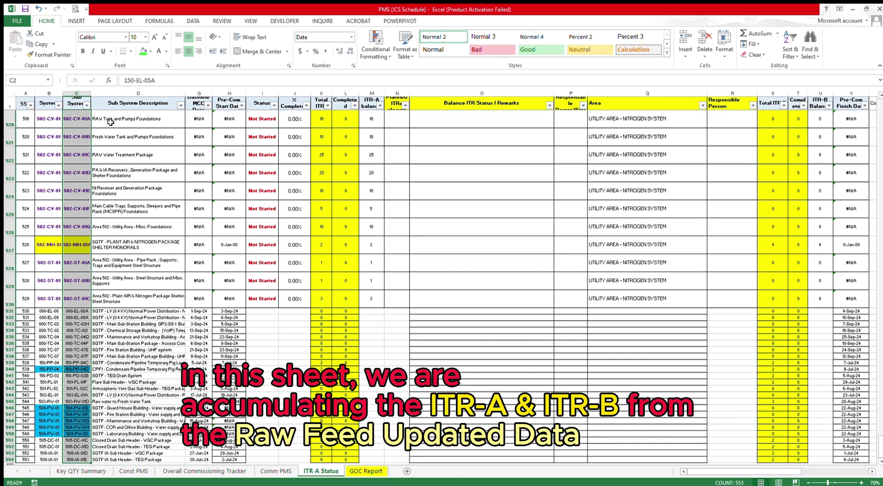
pyautogui.press('Right')
pyautogui.press('Right')
pyautogui.press('Right')
pyautogui.press('Right')
pyautogui.press('Right')
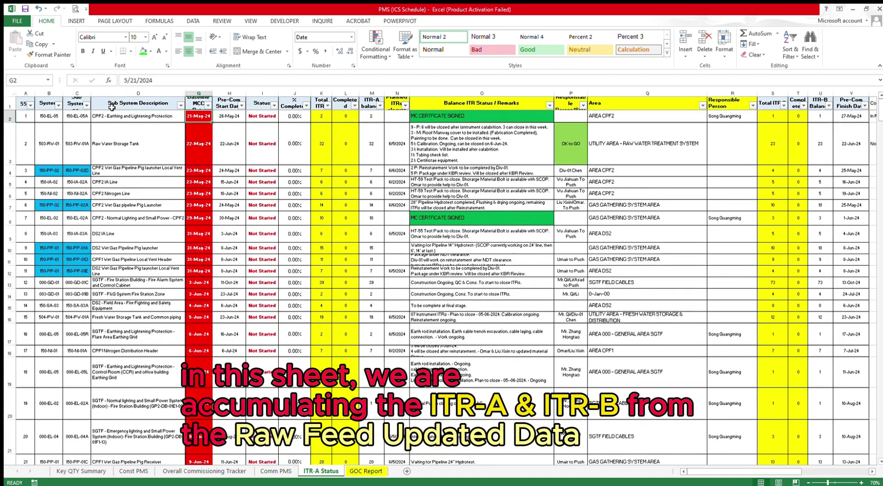
# - Inspect the I2 Status formula, including its J2 reference and blank-or-zero check
pyautogui.press('Right')
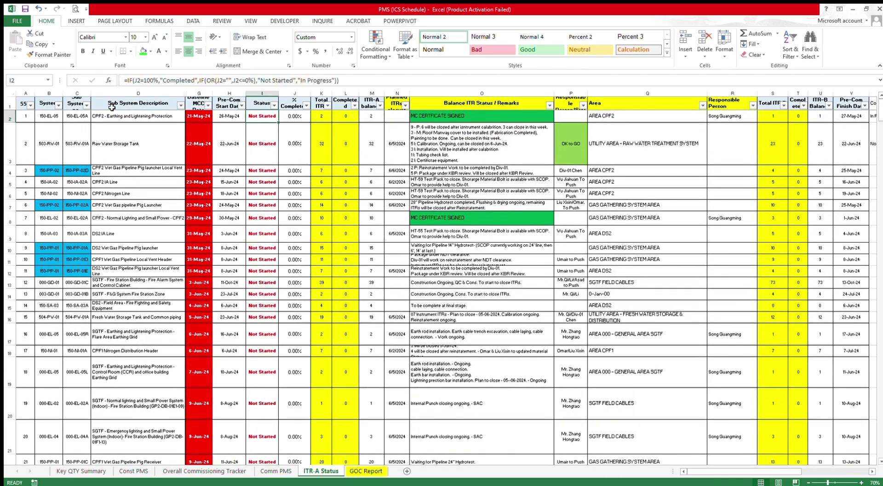
pyautogui.click(407, 84)
pyautogui.moveTo(432, 79); pyautogui.dragTo(430, 59)
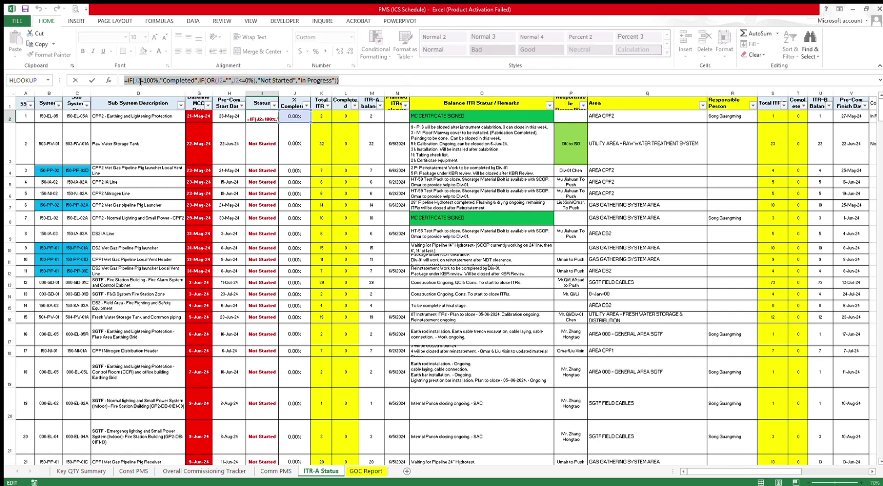
pyautogui.doubleClick(141, 82)
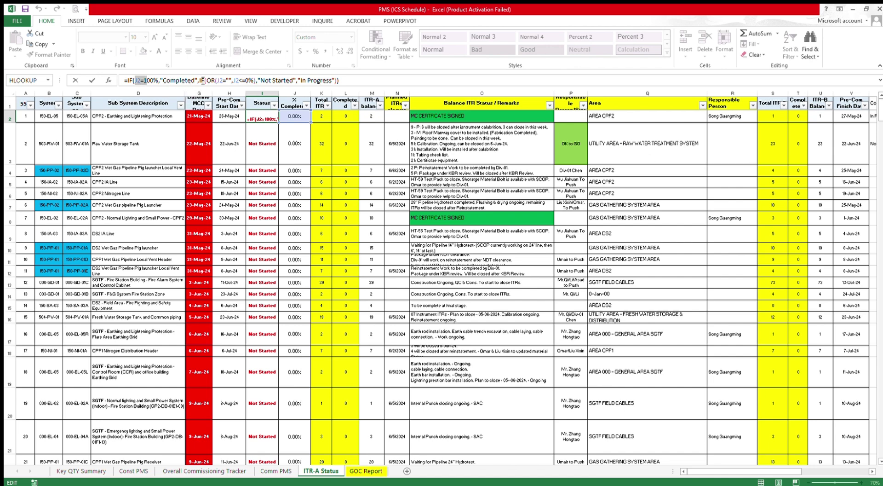
pyautogui.moveTo(220, 81); pyautogui.dragTo(324, 88)
pyautogui.press('Escape')
# - Inspect J2's progress formula and K2's COUNTIFS on GOC Report with the MC criterion
pyautogui.click(298, 118)
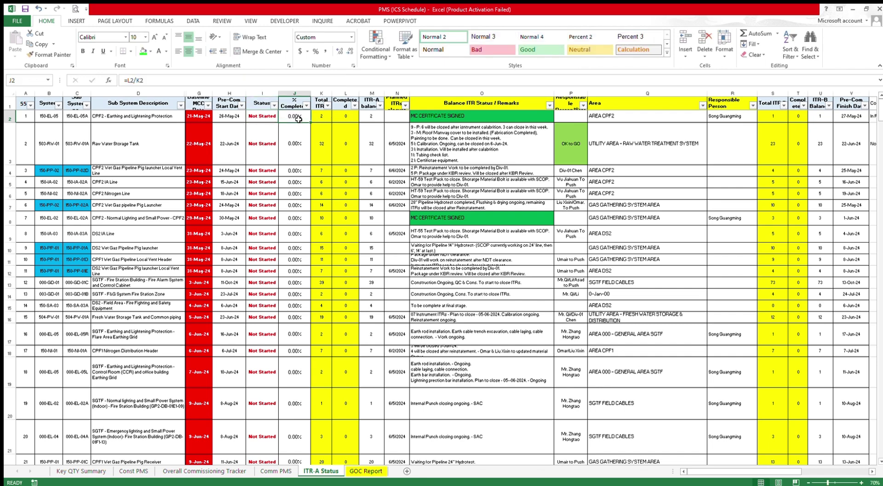
pyautogui.press('F2')
pyautogui.click(321, 117)
pyautogui.press('F2')
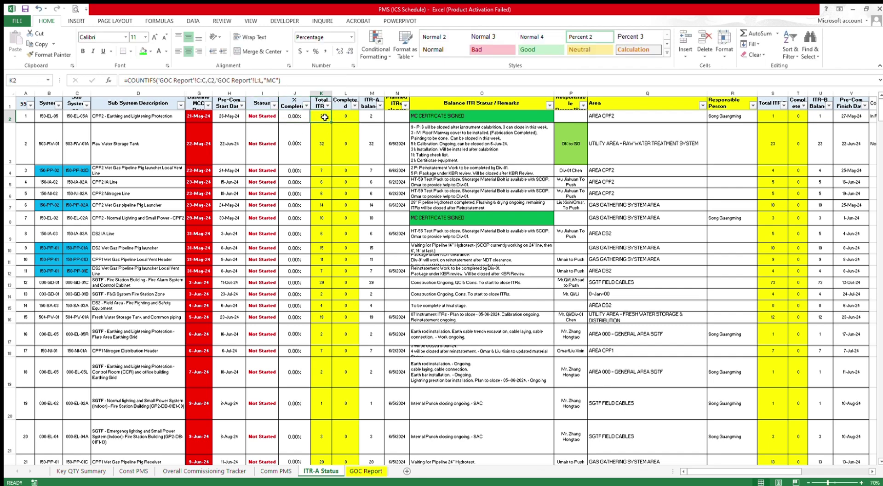
pyautogui.moveTo(129, 80); pyautogui.dragTo(164, 83)
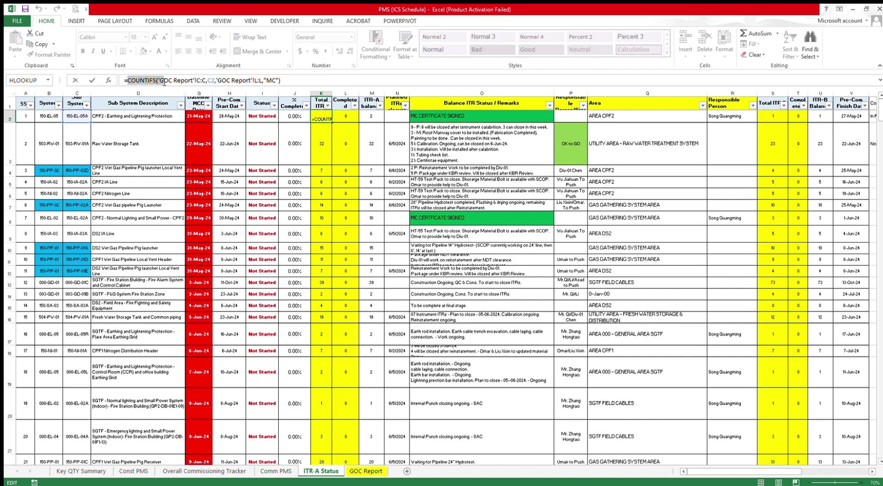
pyautogui.moveTo(217, 81); pyautogui.dragTo(251, 81)
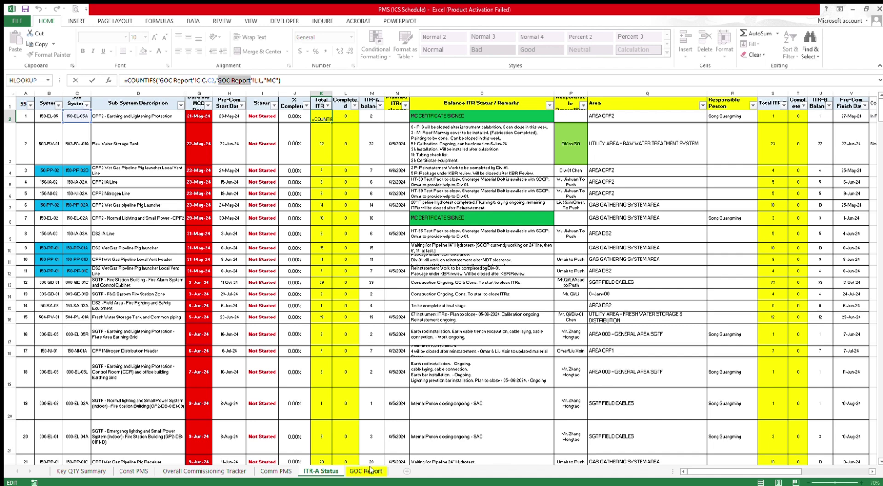
pyautogui.click(266, 81)
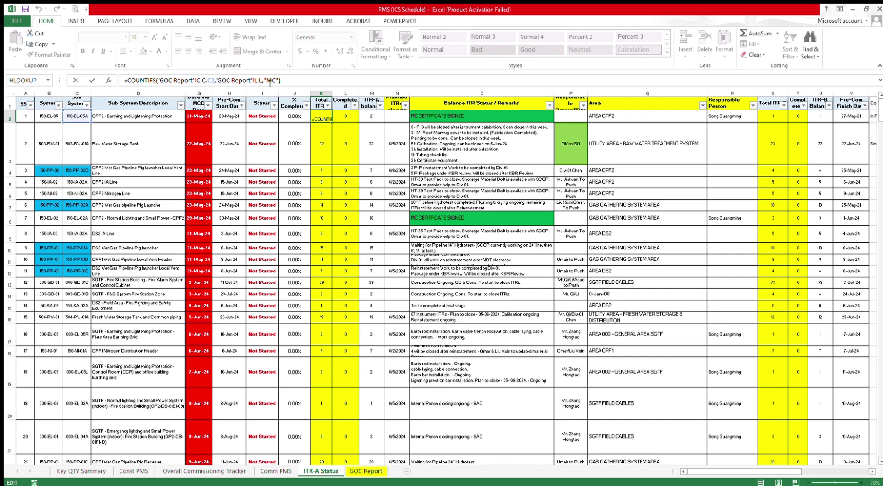
pyautogui.press('Return')
# - Inspect L2's COUNTIFS formula and its Accepted criterion
pyautogui.click(342, 121)
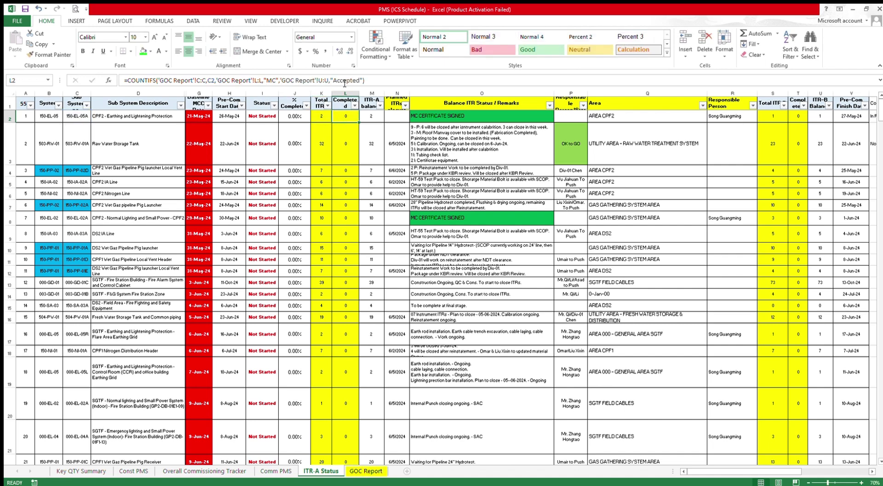
pyautogui.click(389, 83)
pyautogui.doubleClick(133, 82)
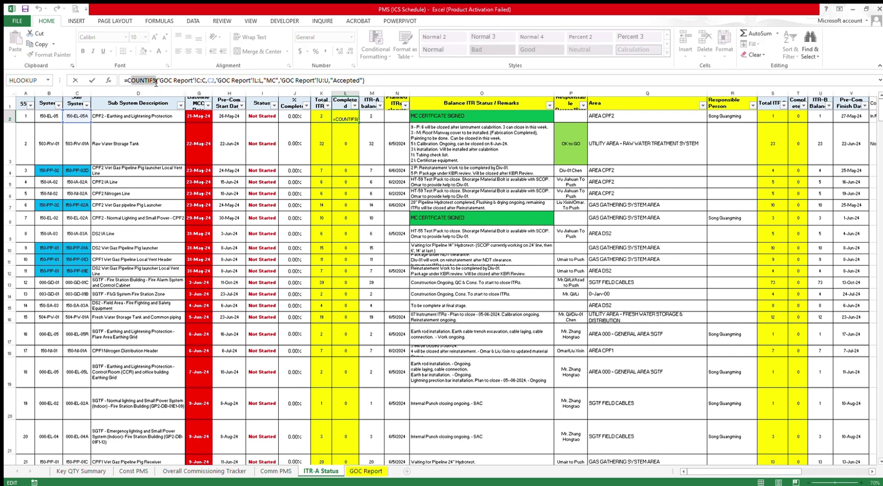
pyautogui.moveTo(331, 82); pyautogui.dragTo(359, 82)
pyautogui.press('Escape')
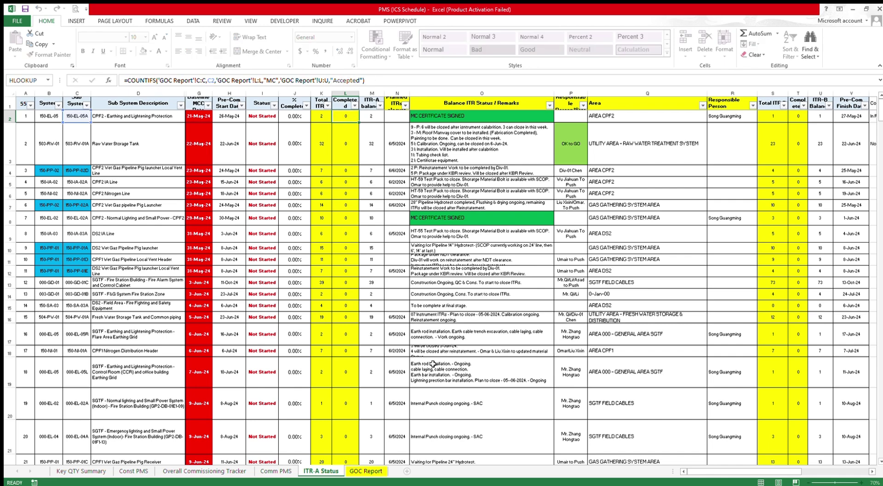
# - Compare GOC Report's Accepted values in column V with the emptied column U, then return to ITR-A Status
pyautogui.click(369, 471)
pyautogui.moveTo(805, 339); pyautogui.dragTo(801, 387)
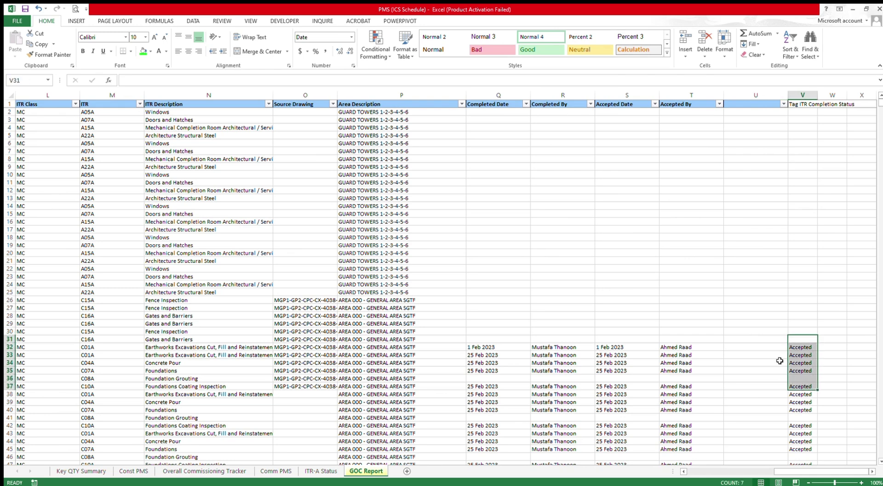
pyautogui.moveTo(776, 349); pyautogui.dragTo(763, 379)
pyautogui.click(321, 471)
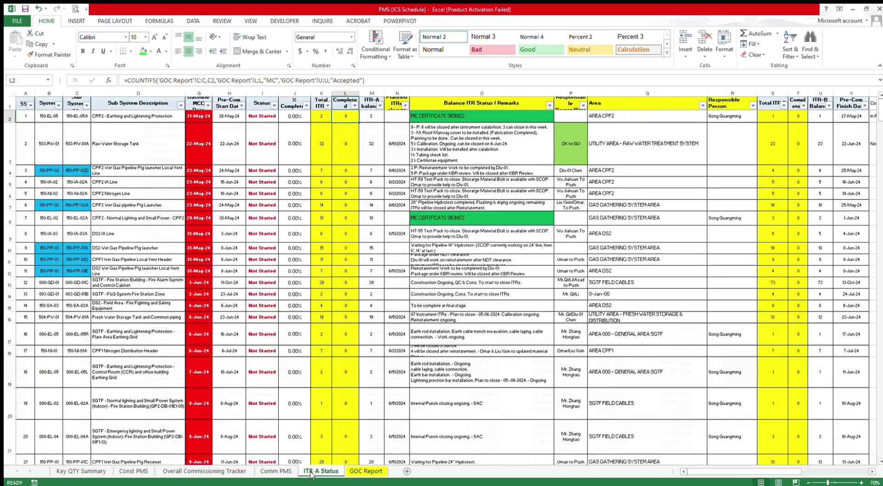
pyautogui.click(431, 119)
pyautogui.click(637, 106)
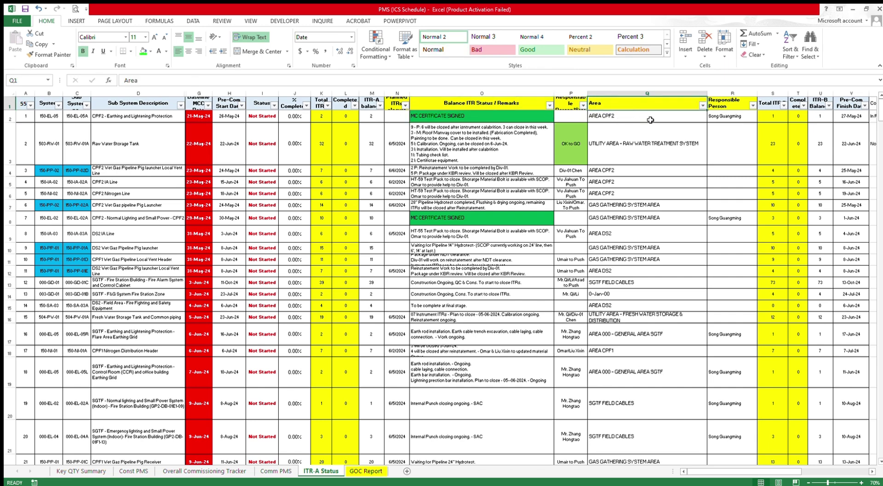
pyautogui.click(369, 105)
pyautogui.tripleClick(348, 83)
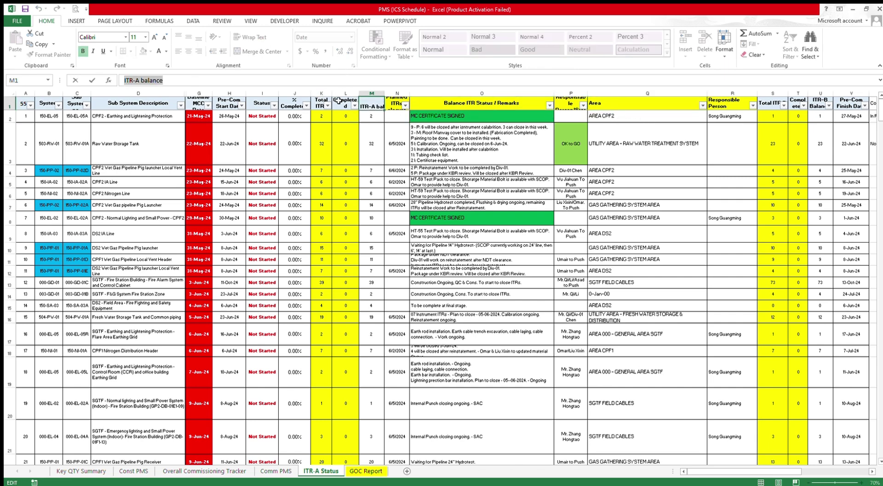
pyautogui.press('Escape')
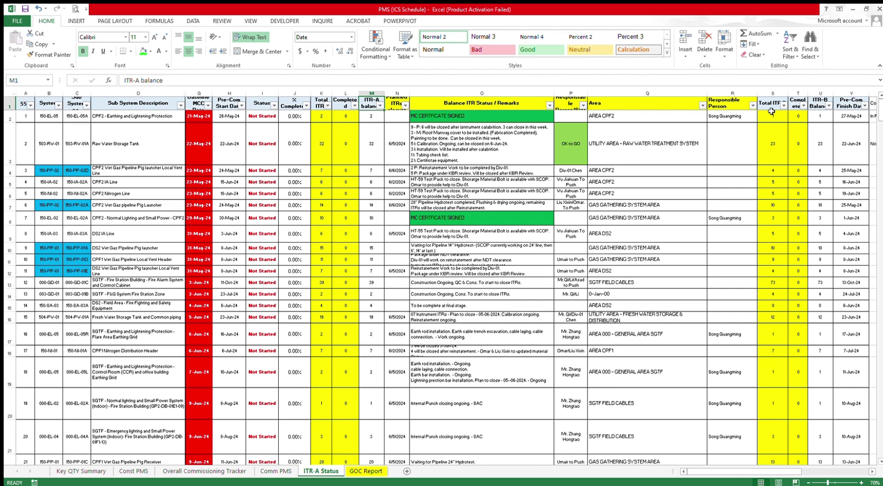
pyautogui.moveTo(771, 106)
pyautogui.mouseDown()
pyautogui.moveTo(796, 114)
pyautogui.moveTo(719, 116)
pyautogui.moveTo(773, 105)
pyautogui.mouseUp()
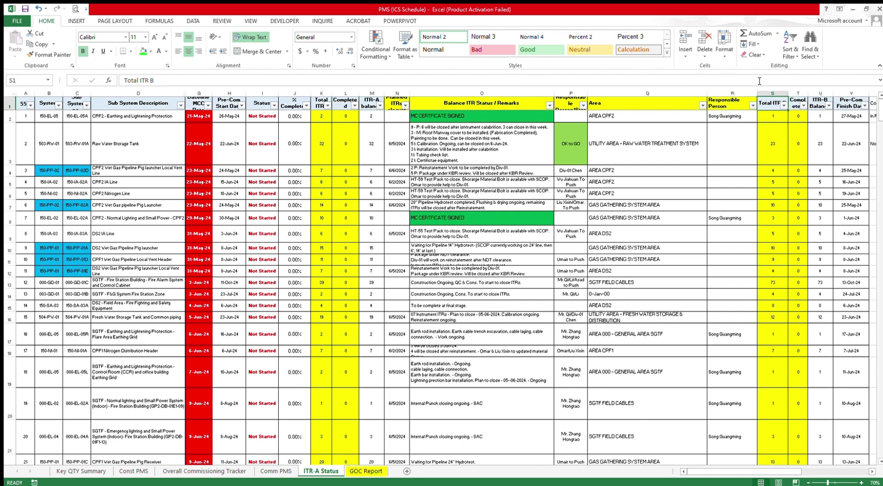
pyautogui.click(760, 81)
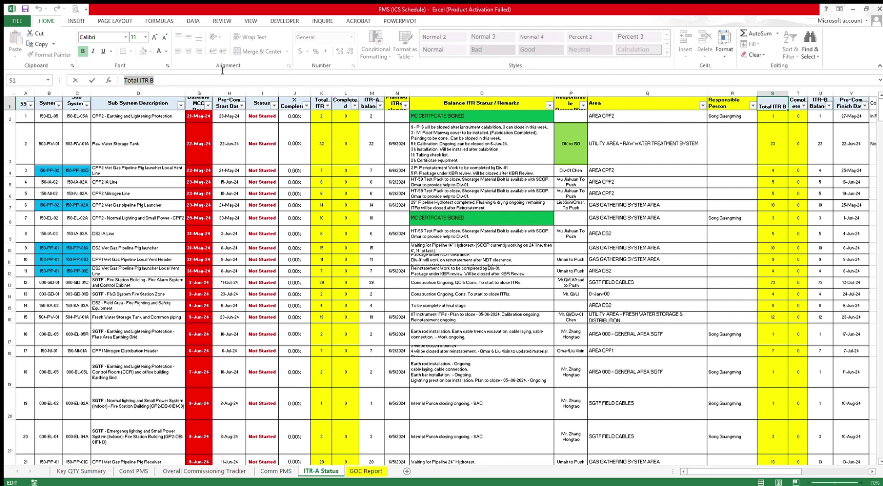
pyautogui.press('Return')
pyautogui.click(169, 83)
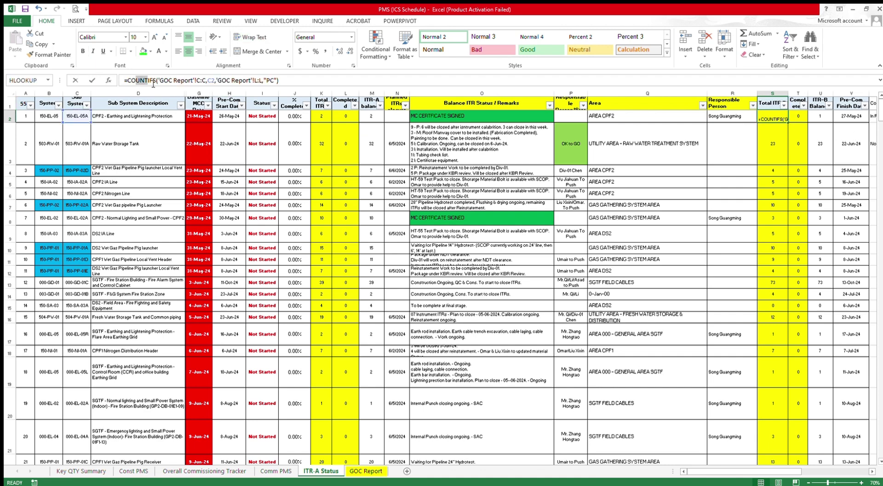
pyautogui.doubleClick(169, 81)
pyautogui.press('Escape')
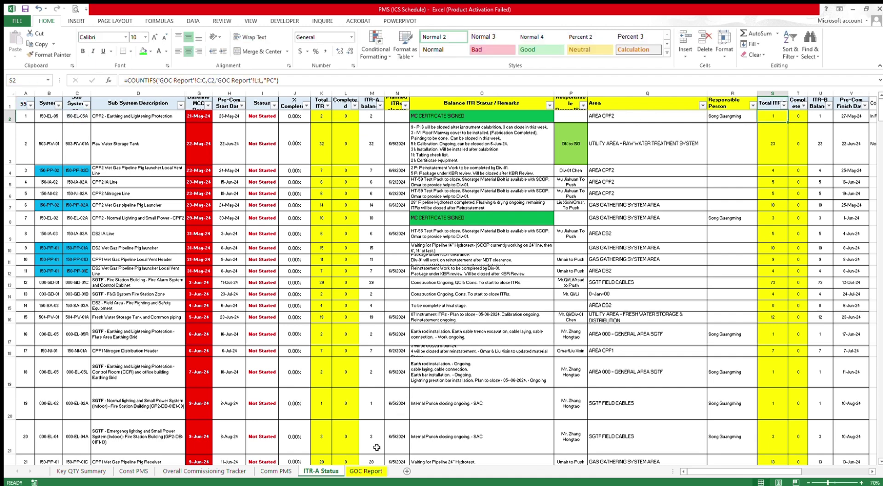
pyautogui.click(366, 471)
pyautogui.hscroll(-4, 373, 128)
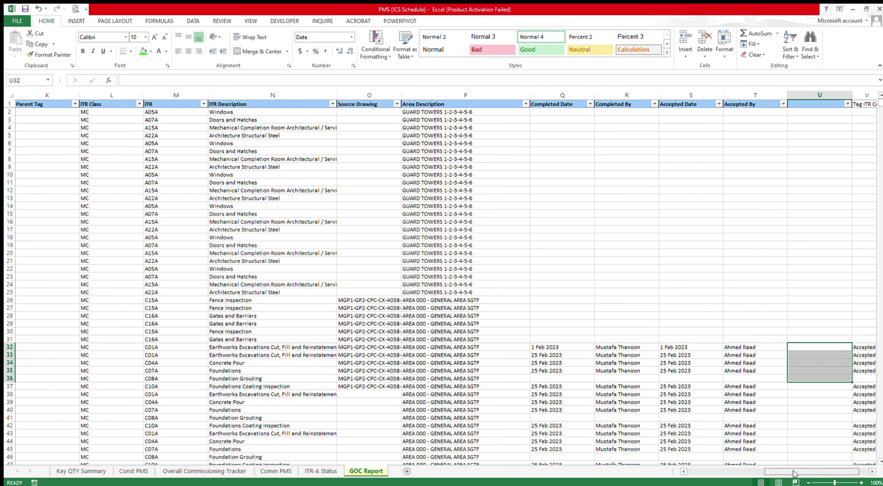
pyautogui.click(374, 128)
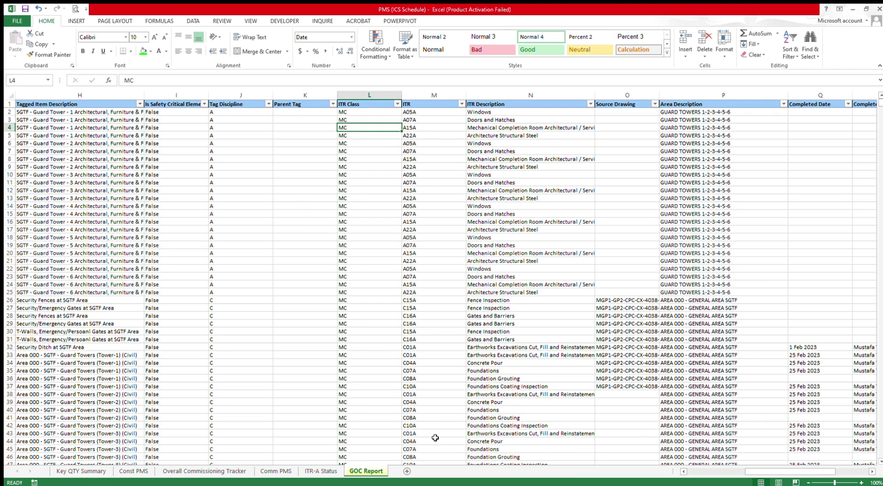
pyautogui.click(321, 471)
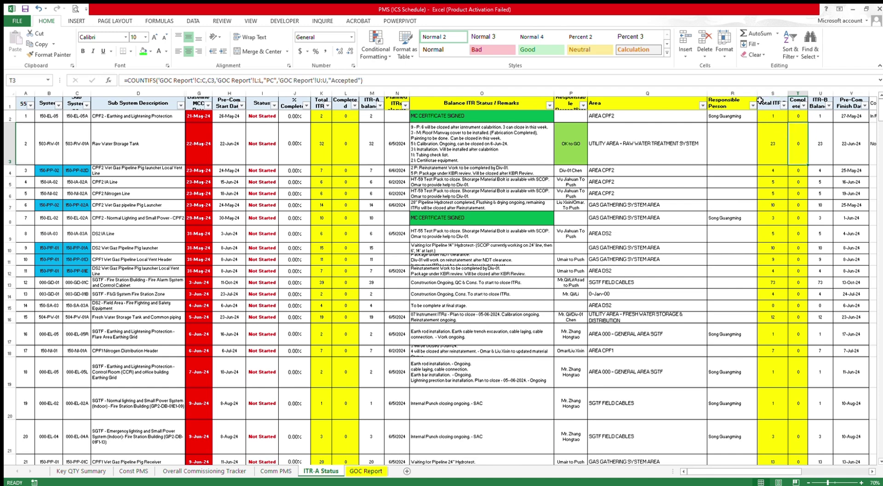
pyautogui.click(465, 88)
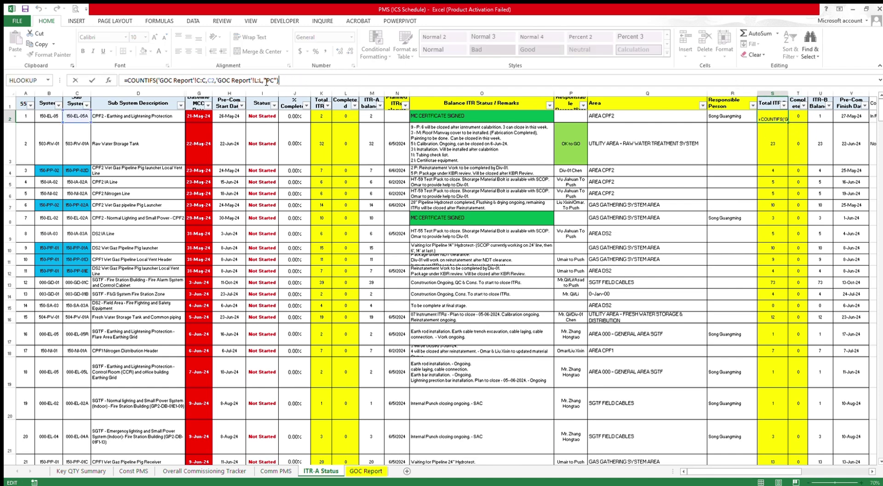
pyautogui.press('Escape')
pyautogui.click(771, 106)
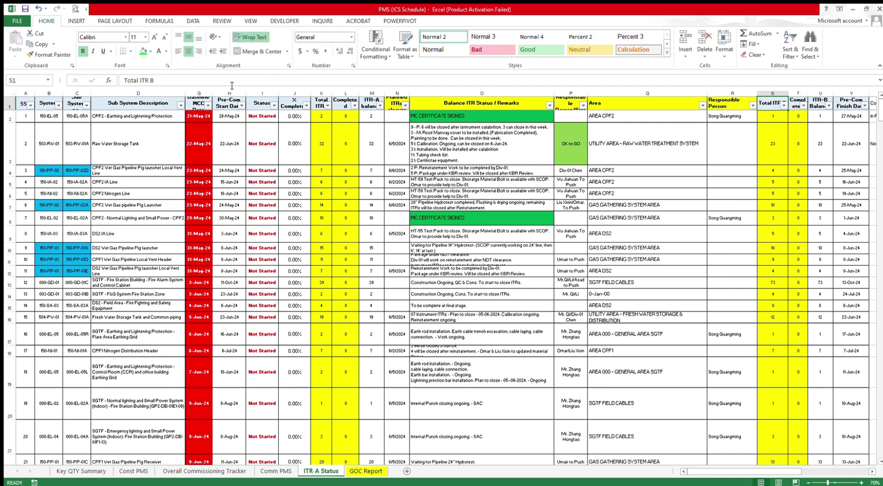
pyautogui.click(206, 81)
pyautogui.press('Escape')
pyautogui.moveTo(778, 117); pyautogui.dragTo(748, 138)
pyautogui.click(764, 136)
# - Review the Total ITR B count and the System column from 150-EL-05 downward
pyautogui.click(723, 127)
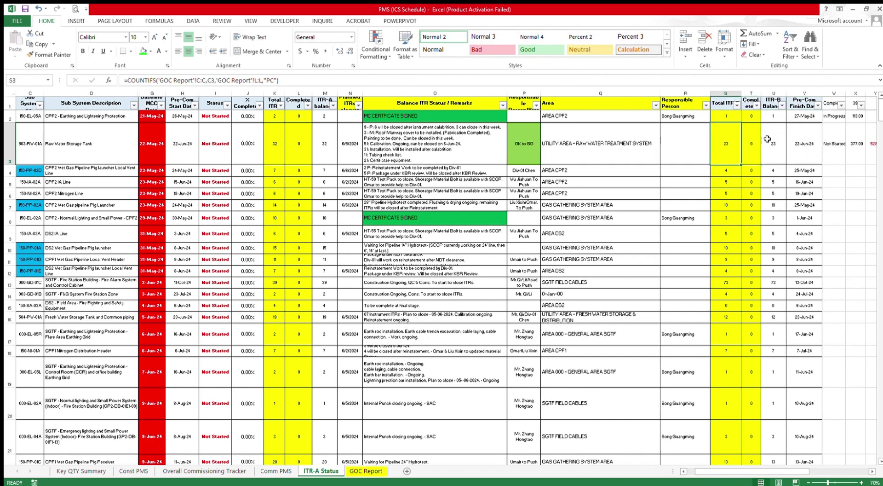
pyautogui.moveTo(801, 140); pyautogui.dragTo(643, 151)
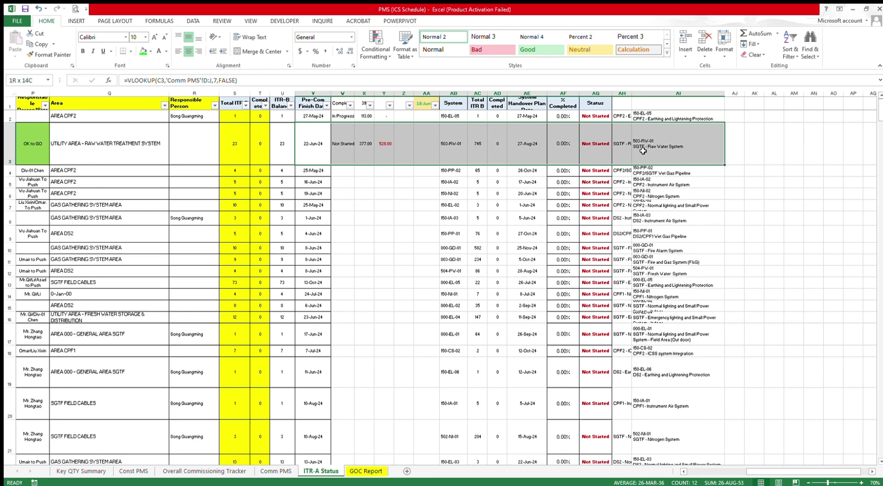
pyautogui.click(449, 116)
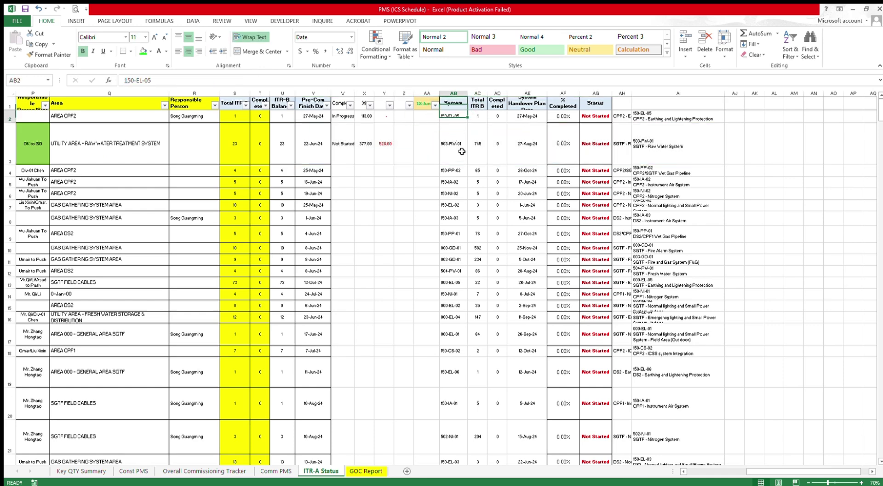
pyautogui.hotkey('ctrl', 'shift', 'Down')
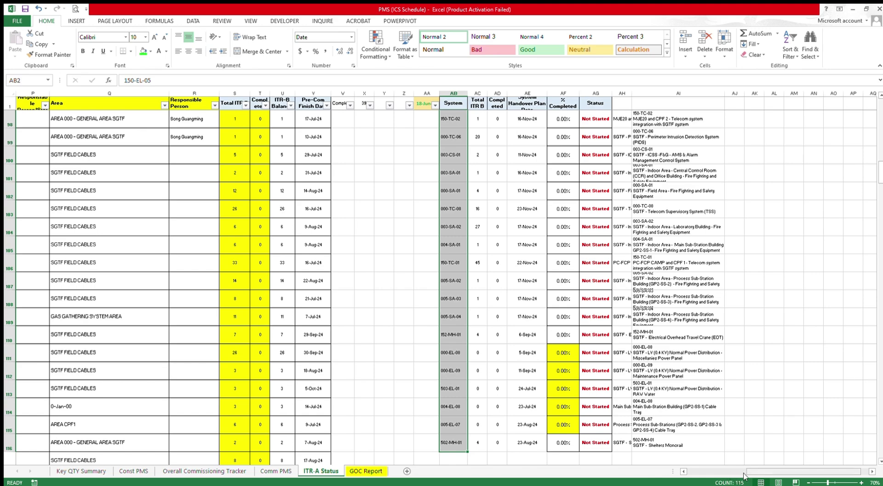
pyautogui.hotkey('ctrl', 'Up')
pyautogui.press('Down')
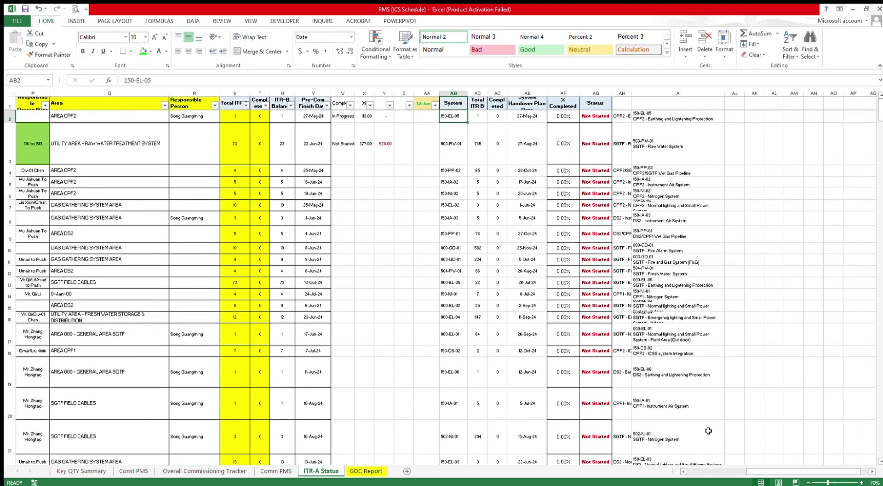
pyautogui.press('Up')
# - Check the first system's ITR totals, handover date, % Completed and Status formulas, then go to Comm PMS
pyautogui.click(476, 104)
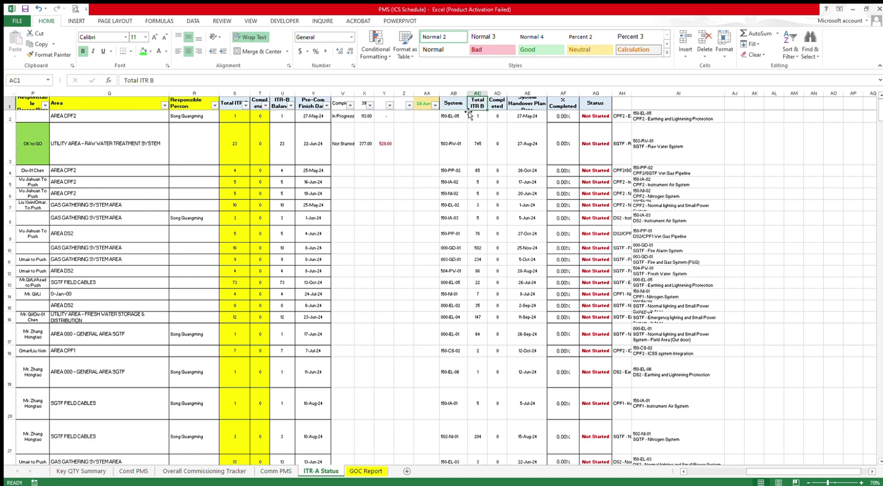
pyautogui.click(477, 119)
pyautogui.click(497, 117)
pyautogui.click(529, 118)
pyautogui.click(558, 118)
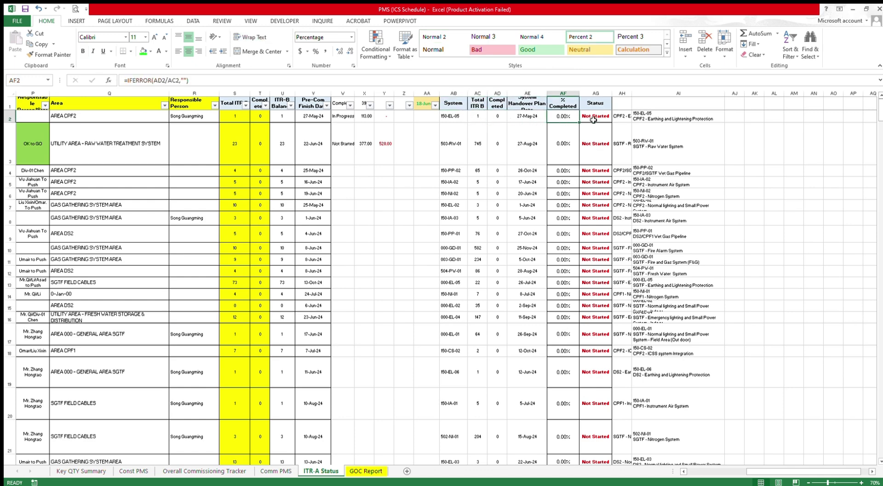
pyautogui.click(300, 80)
pyautogui.press('Escape')
pyautogui.click(588, 120)
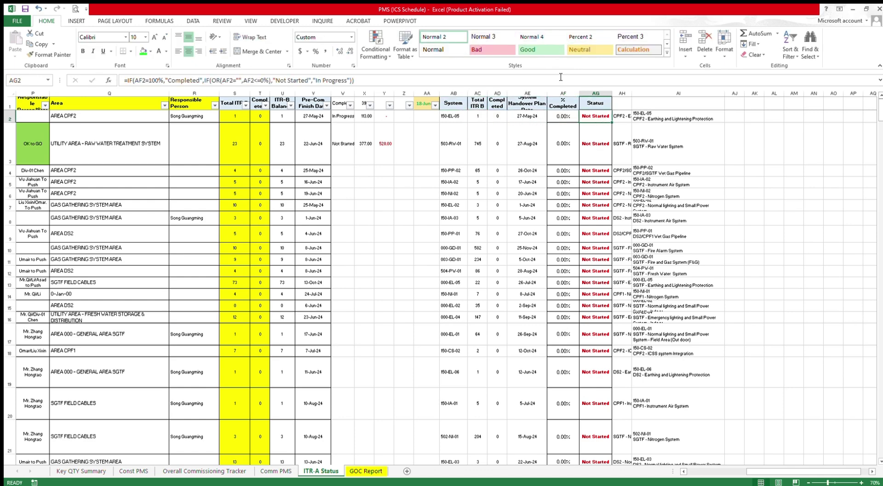
pyautogui.click(559, 79)
pyautogui.press('Escape')
pyautogui.click(274, 472)
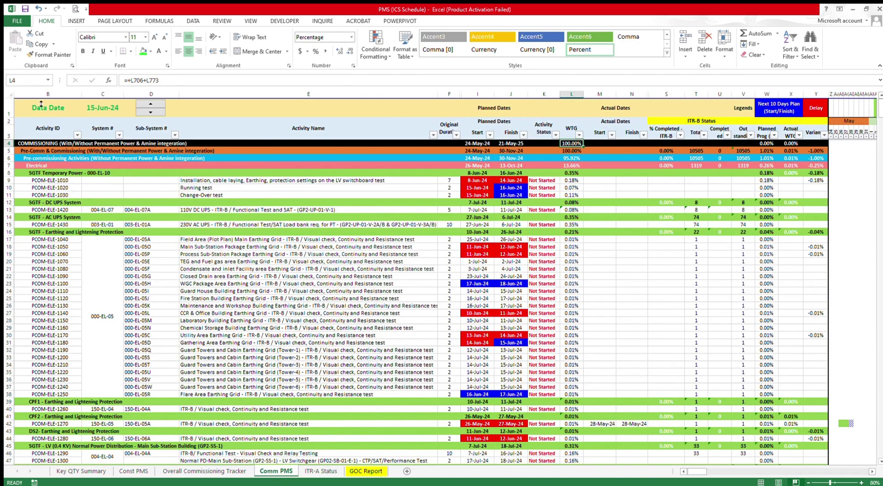
pyautogui.click(41, 105)
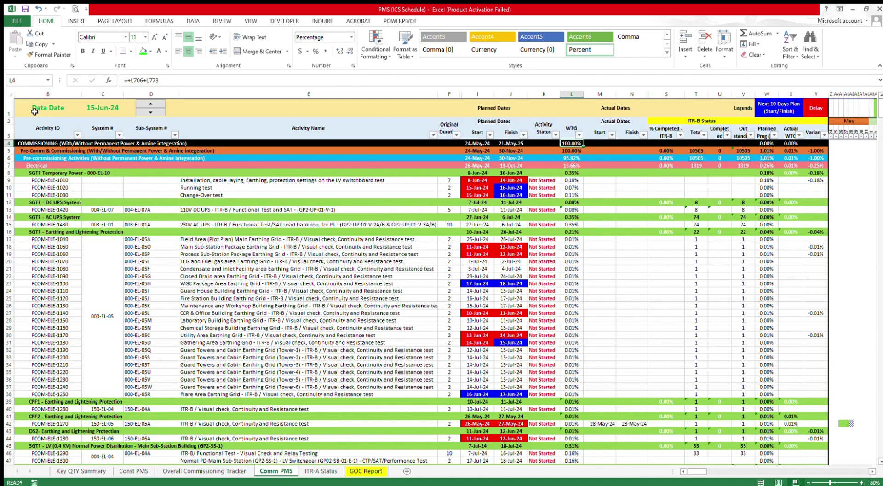
pyautogui.click(97, 109)
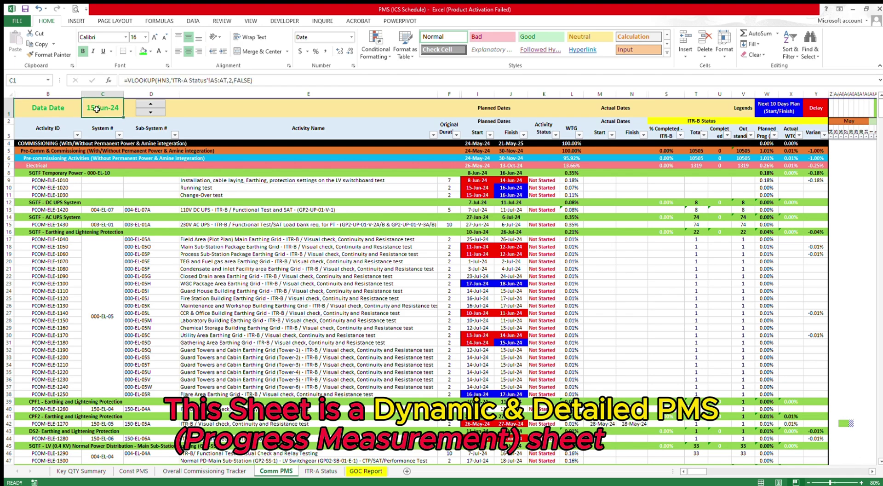
pyautogui.click(200, 117)
pyautogui.click(100, 135)
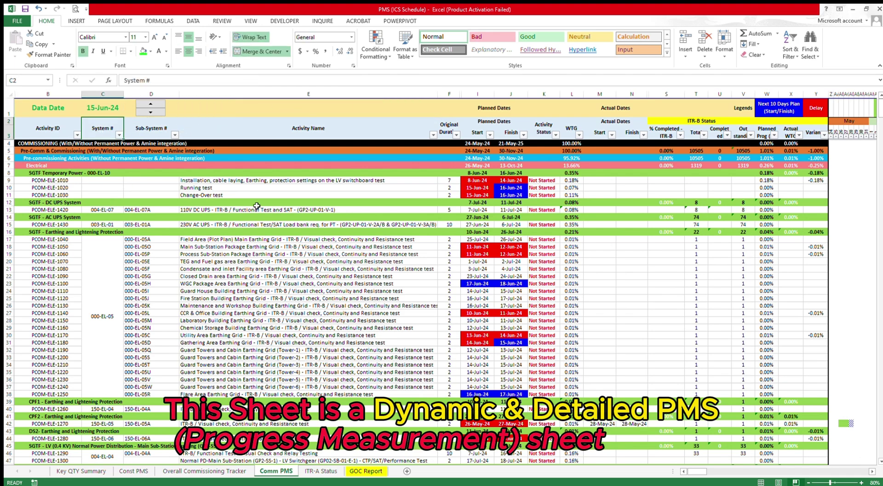
pyautogui.click(151, 112)
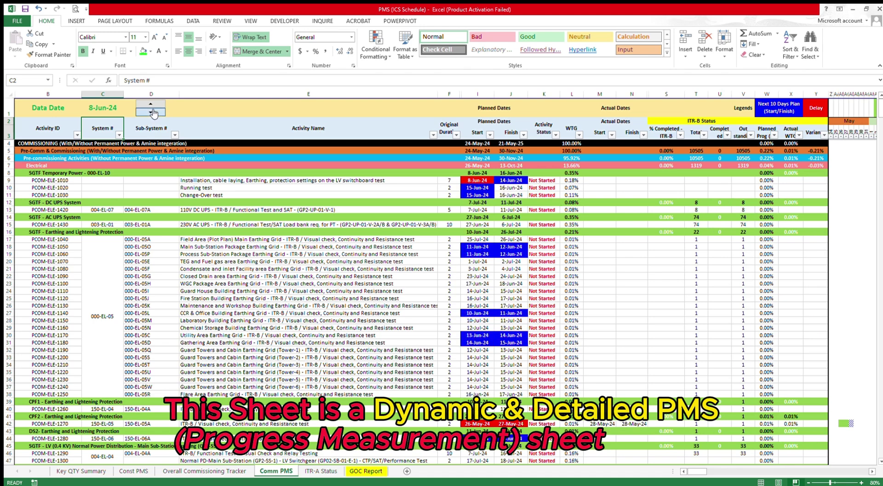
pyautogui.click(152, 112)
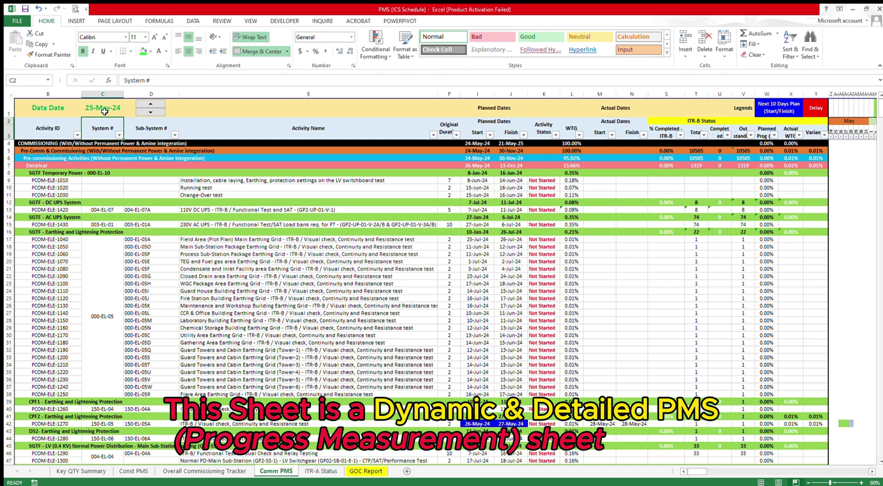
pyautogui.click(174, 173)
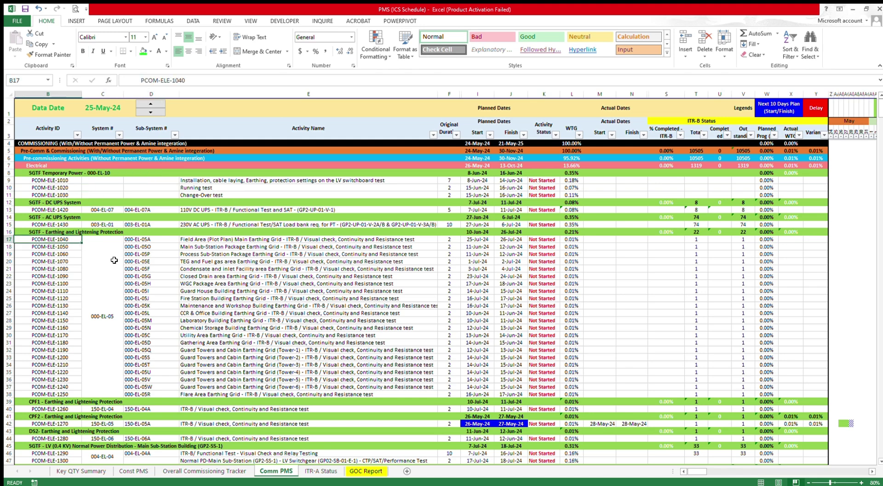
pyautogui.click(237, 254)
pyautogui.moveTo(237, 241); pyautogui.dragTo(258, 313)
pyautogui.click(447, 253)
pyautogui.click(479, 182)
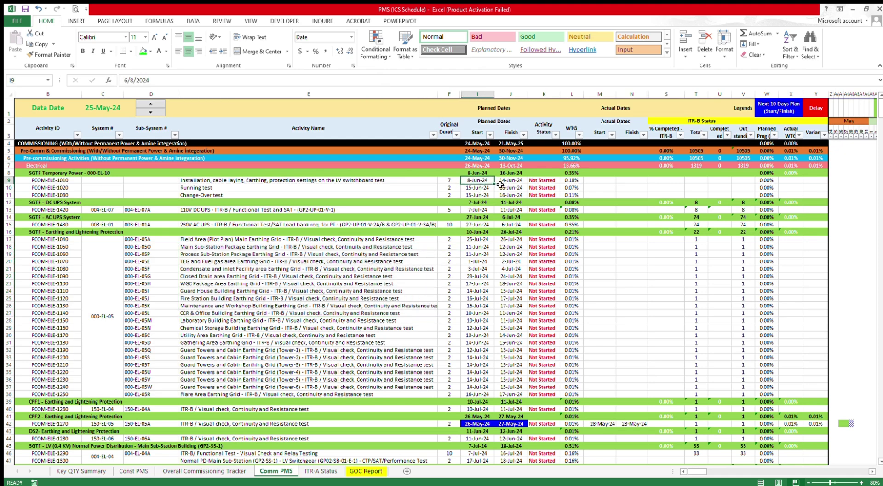
pyautogui.click(512, 181)
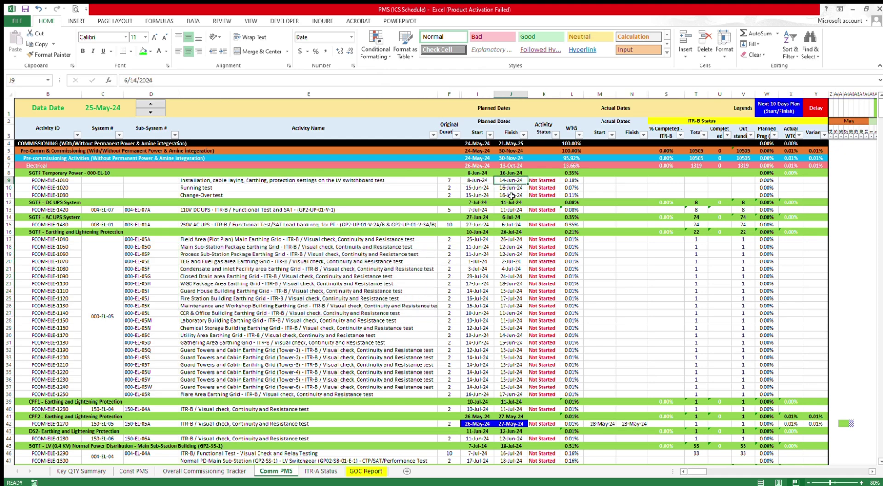
pyautogui.click(548, 181)
pyautogui.moveTo(401, 83); pyautogui.dragTo(396, 72)
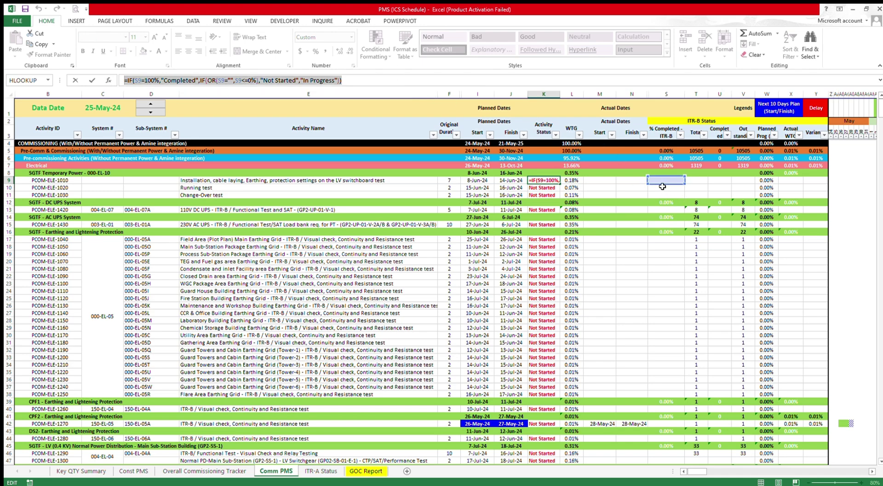
pyautogui.press('Escape')
pyautogui.click(568, 184)
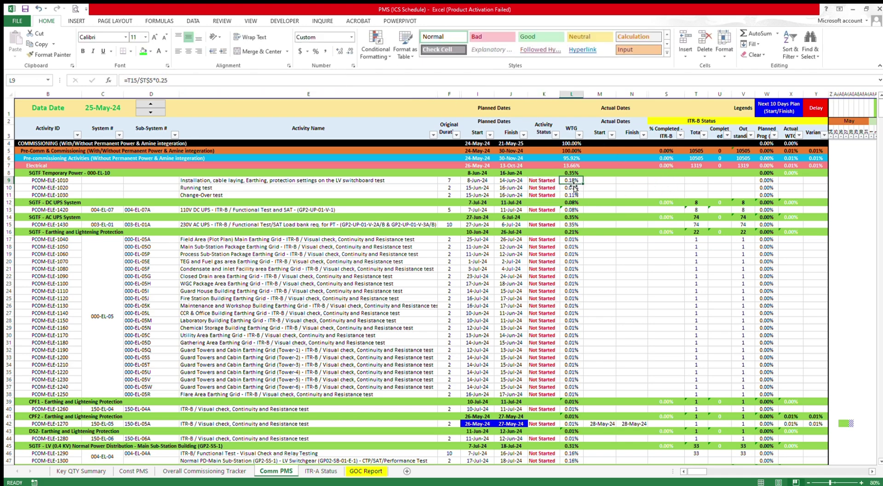
pyautogui.click(603, 183)
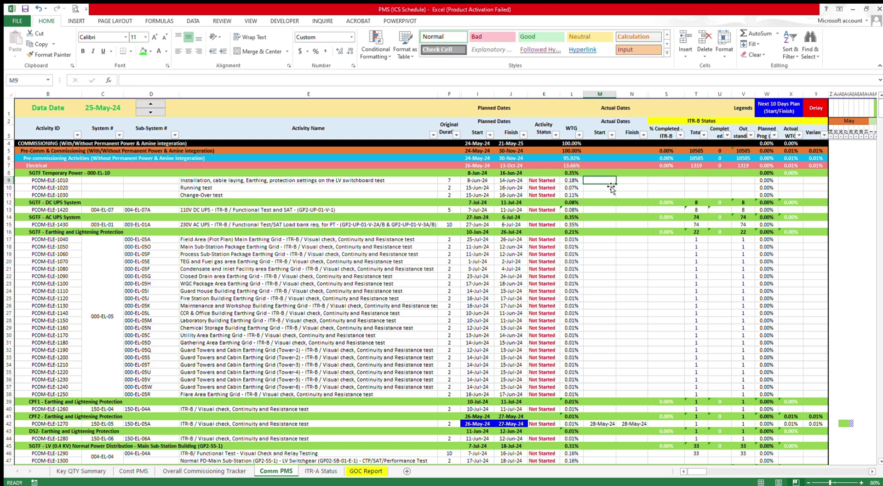
pyautogui.click(662, 180)
pyautogui.click(691, 121)
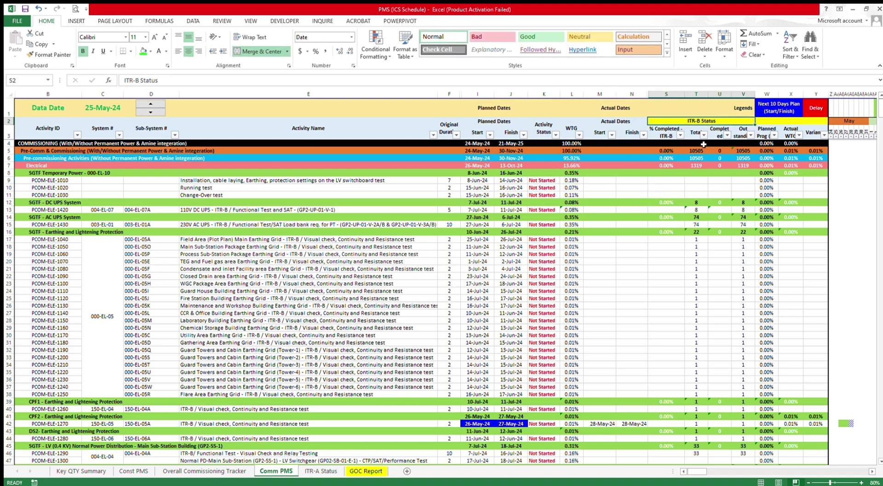
# - Inspect T13's VLOOKUP on ITR-A Status columns C:T with index 17, then open ITR-A Status
pyautogui.click(699, 210)
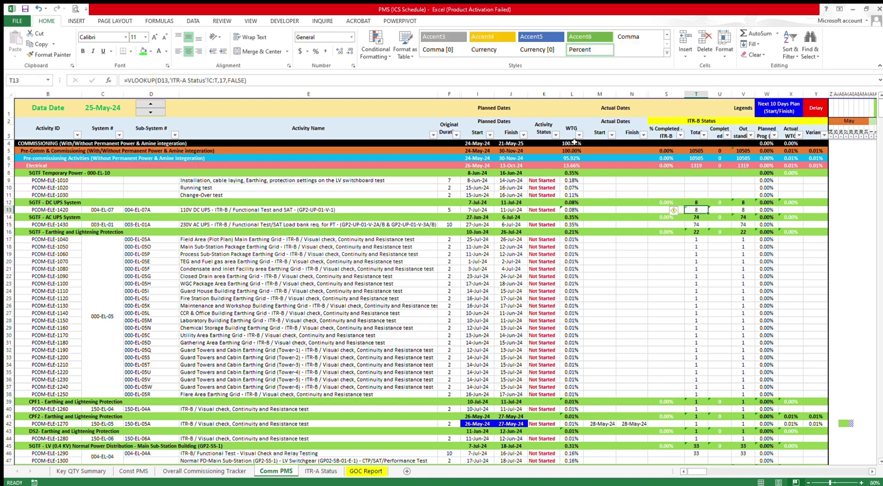
pyautogui.click(460, 82)
pyautogui.moveTo(132, 83); pyautogui.dragTo(259, 82)
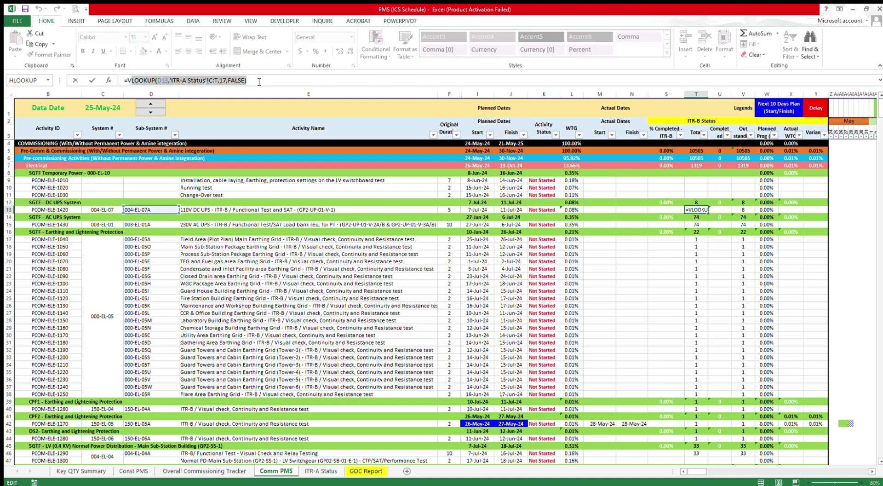
pyautogui.press('Escape')
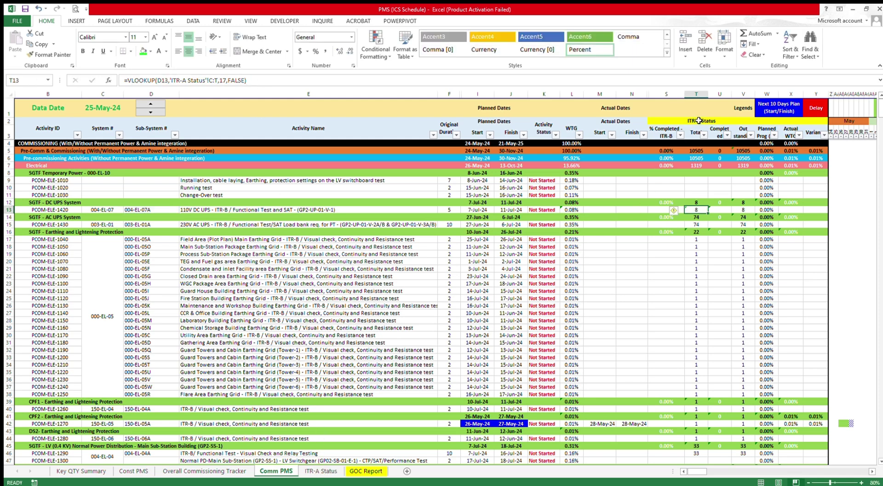
pyautogui.click(189, 79)
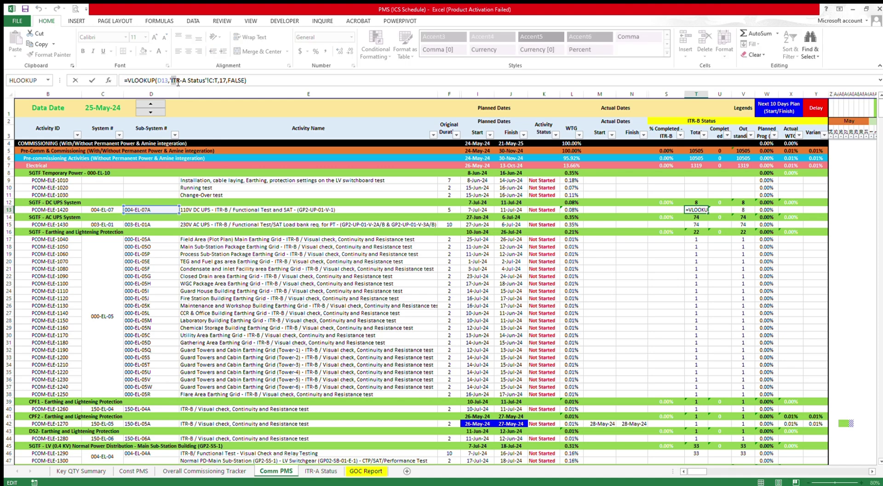
pyautogui.press('Escape')
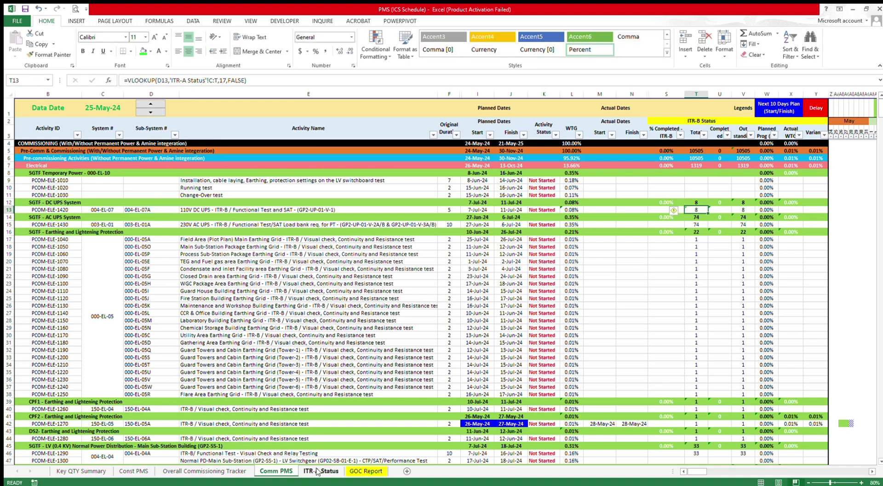
pyautogui.click(216, 81)
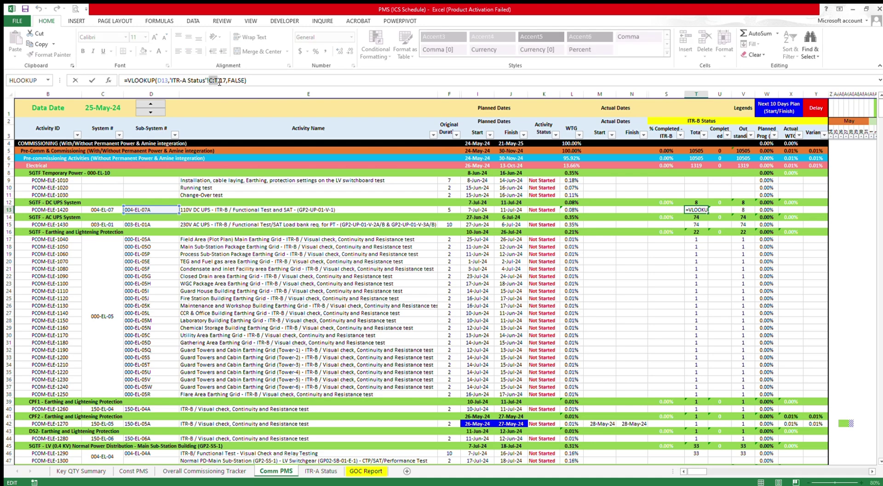
pyautogui.press('Return')
pyautogui.click(320, 470)
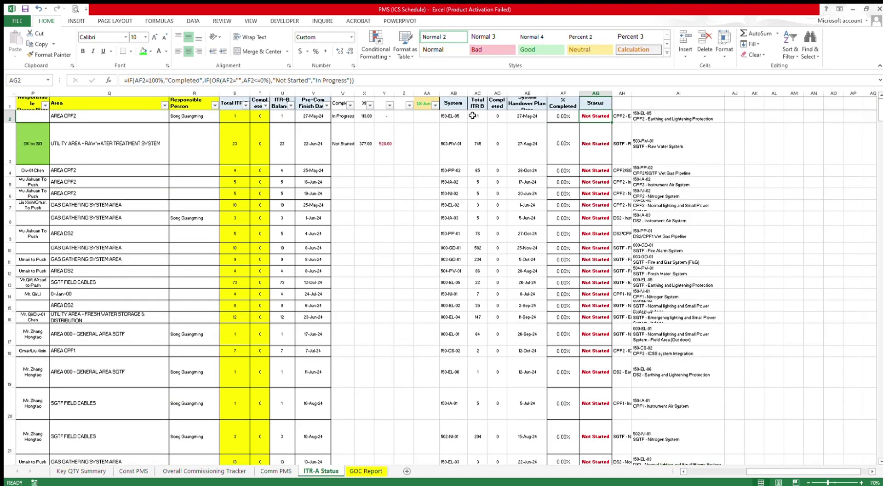
# - Select columns A–T on ITR-A Status, glance at GOC Report, and return to Comm PMS
pyautogui.click(261, 93)
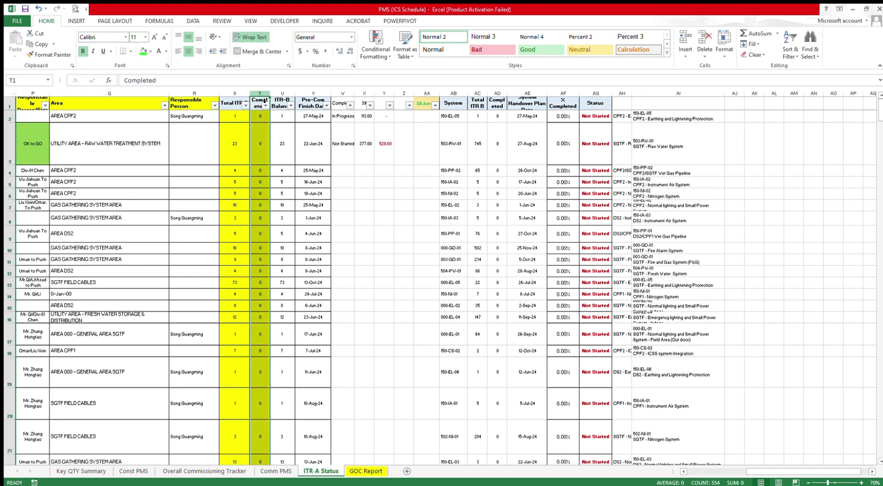
pyautogui.moveTo(260, 93); pyautogui.dragTo(796, 92)
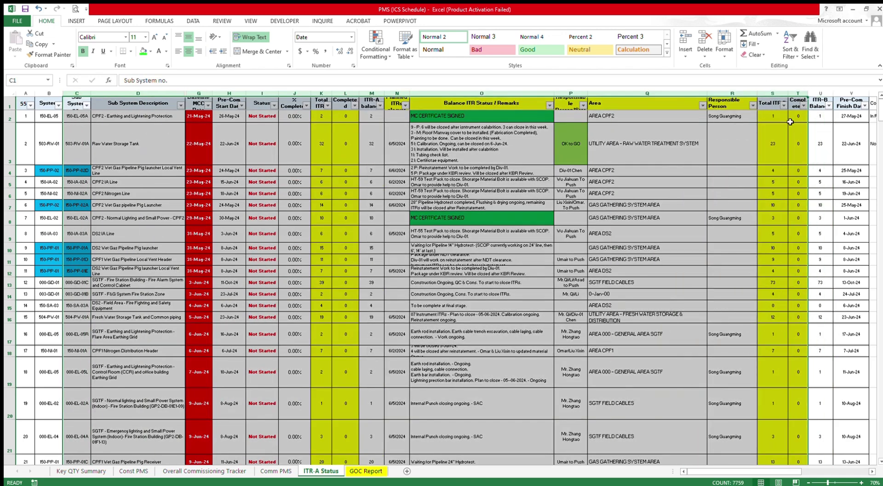
pyautogui.click(366, 471)
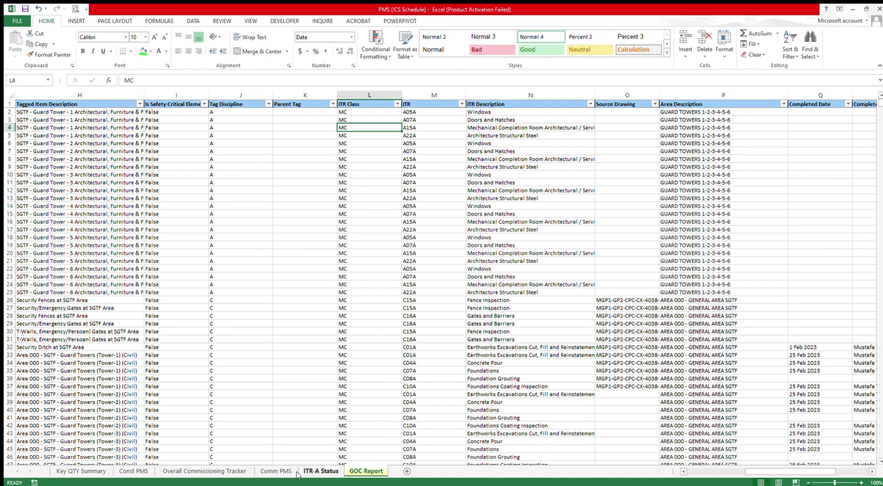
pyautogui.click(278, 471)
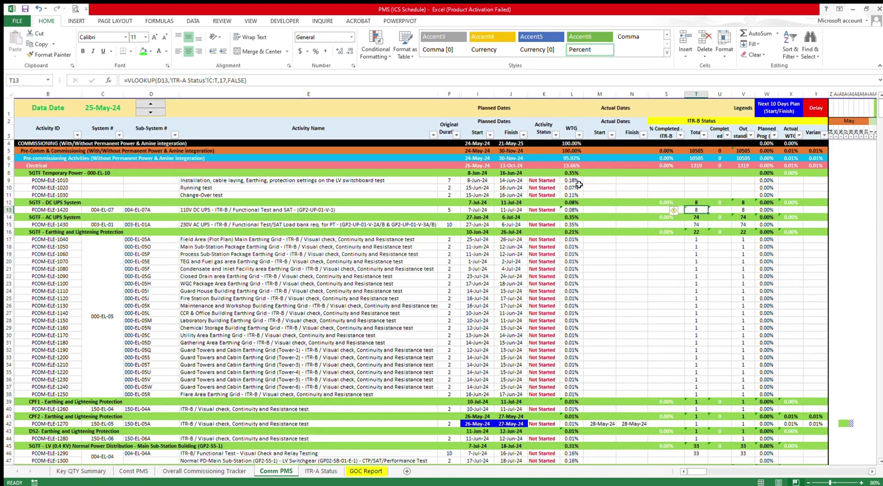
pyautogui.click(278, 86)
pyautogui.press('Escape')
pyautogui.click(721, 212)
pyautogui.moveTo(259, 81); pyautogui.dragTo(260, 68)
pyautogui.press('Escape')
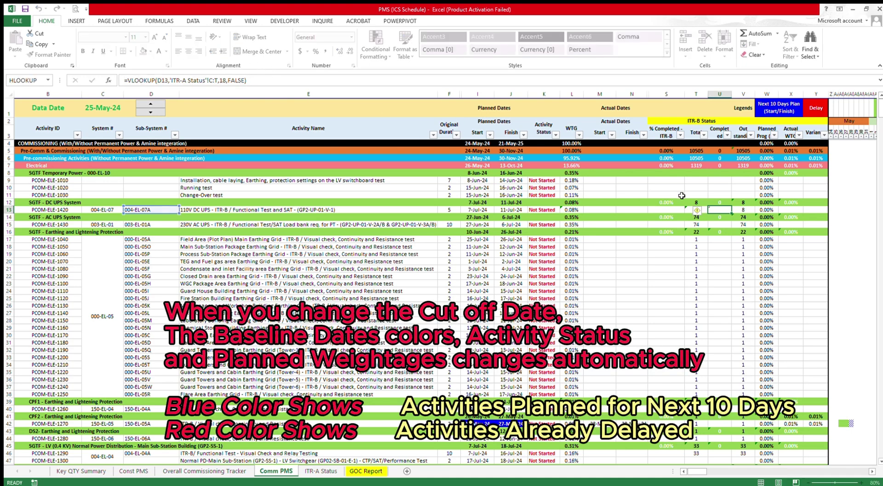
pyautogui.press('Tab')
pyautogui.click(768, 212)
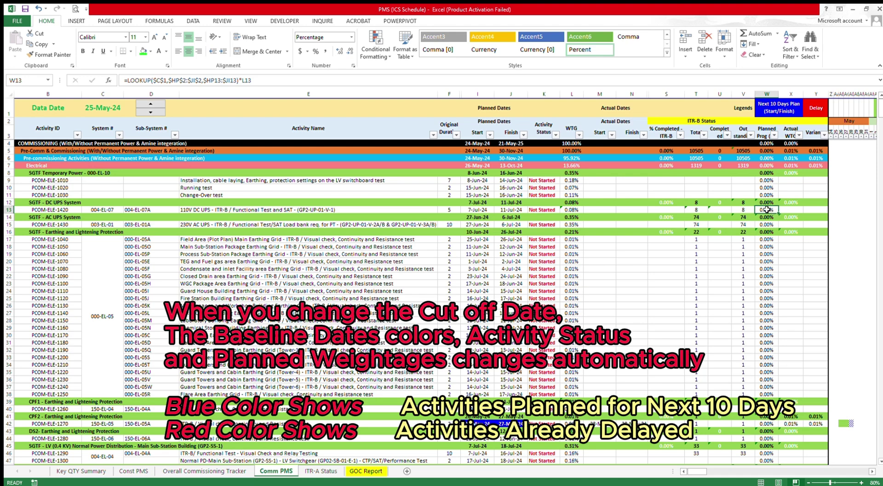
pyautogui.moveTo(767, 210)
pyautogui.mouseDown()
pyautogui.moveTo(785, 216)
pyautogui.moveTo(767, 217)
pyautogui.mouseUp()
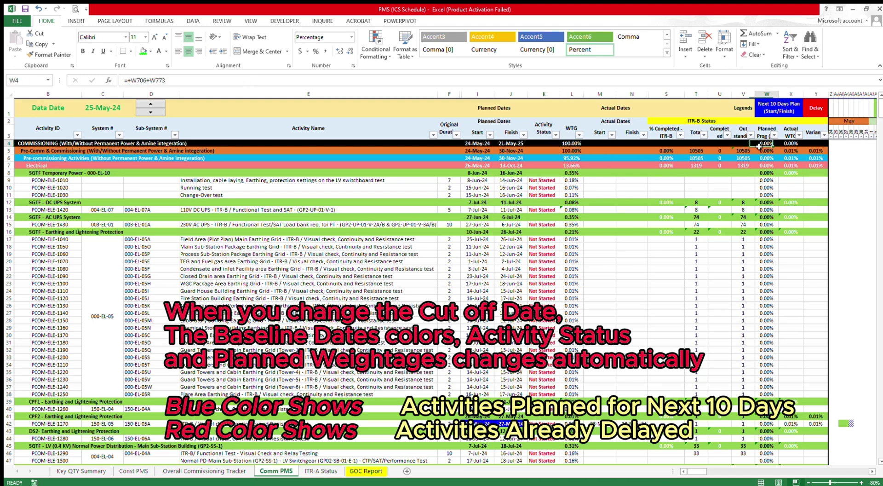
pyautogui.click(789, 143)
pyautogui.click(477, 180)
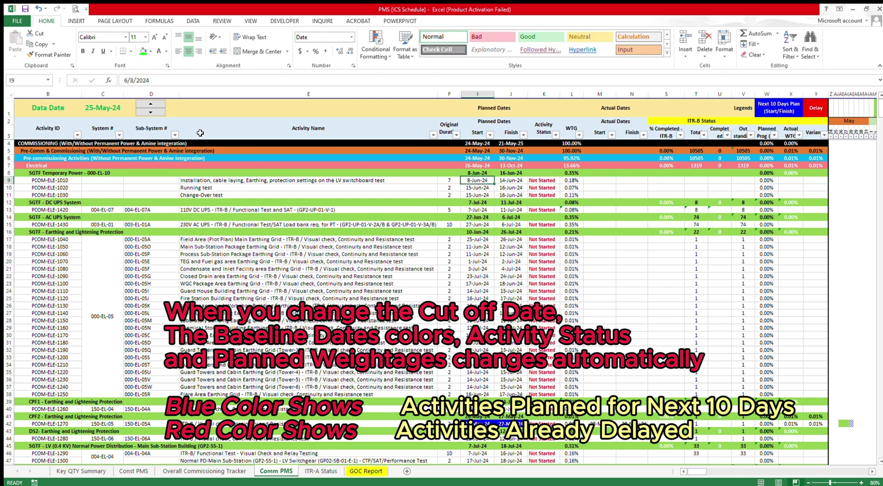
# - Step the Data Date from 25-May-24 through 1-Jun-24 to 8-Jun-24 and check the blue and red dates
pyautogui.click(159, 105)
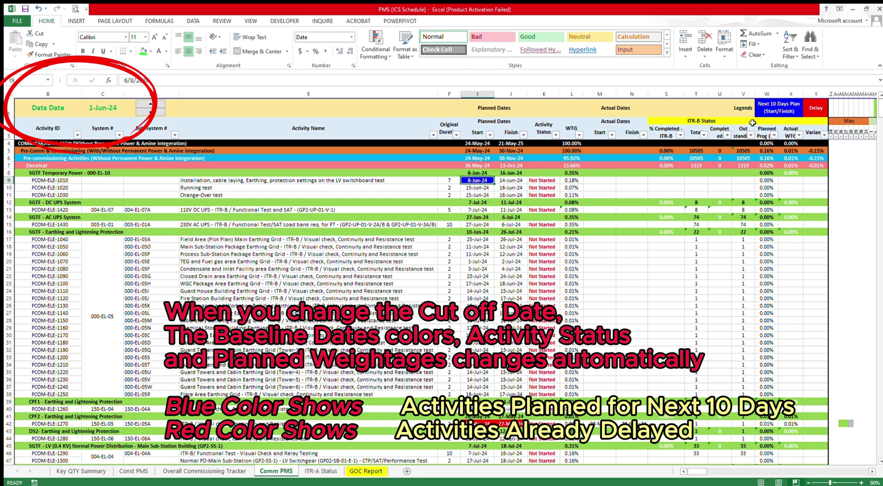
pyautogui.click(782, 107)
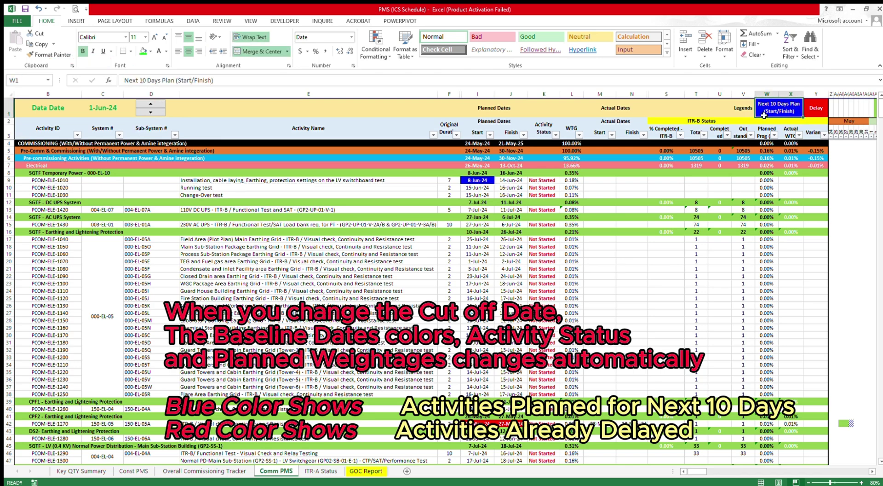
pyautogui.click(151, 104)
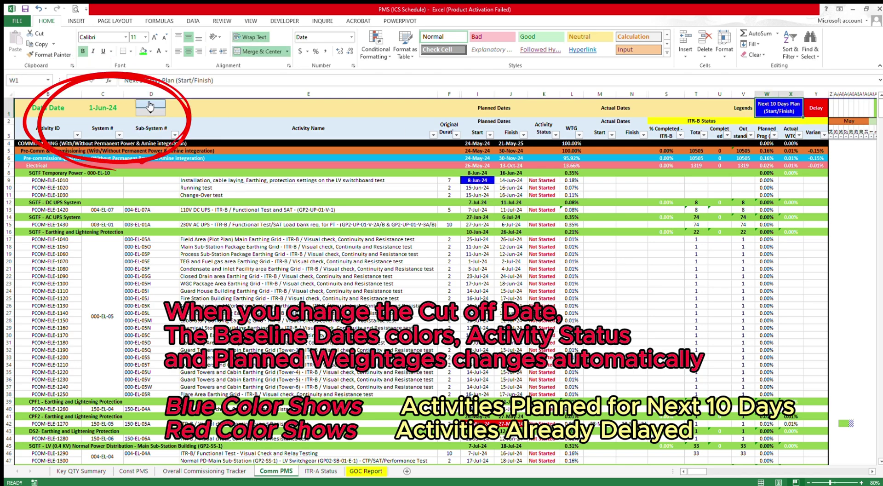
pyautogui.click(471, 180)
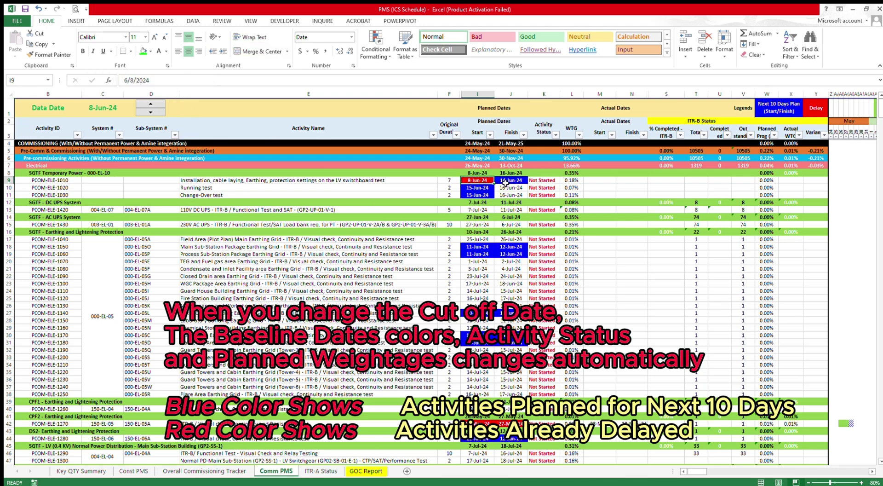
pyautogui.click(782, 108)
pyautogui.click(815, 110)
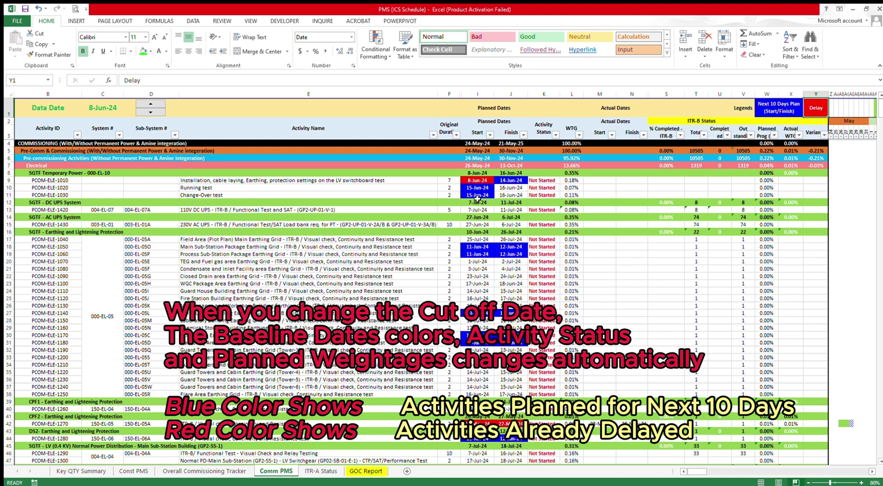
pyautogui.click(488, 182)
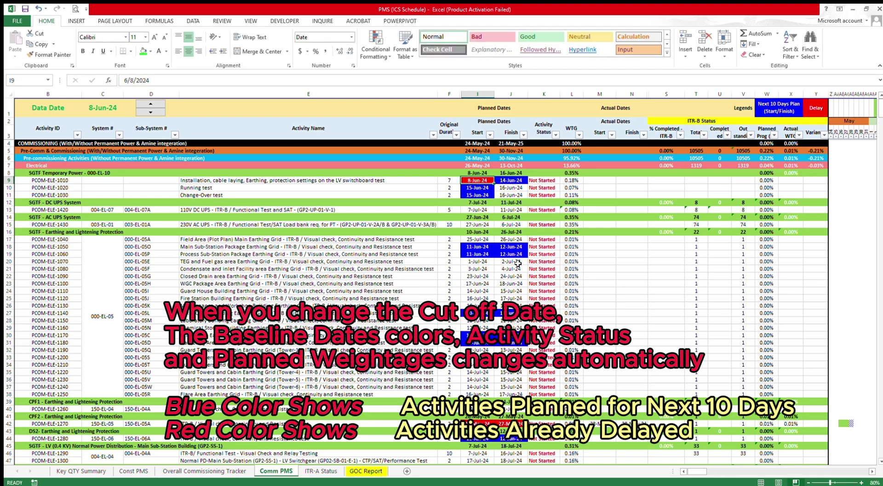
pyautogui.click(513, 196)
pyautogui.click(543, 188)
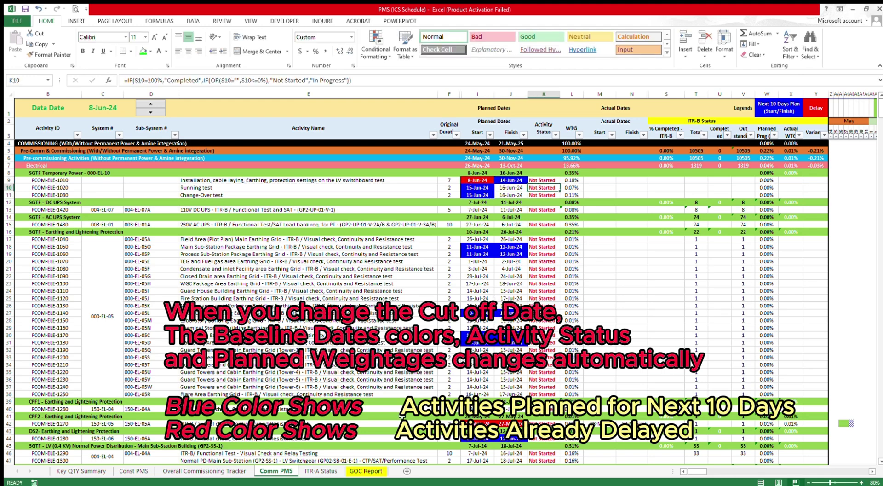
pyautogui.moveTo(691, 471); pyautogui.dragTo(722, 471)
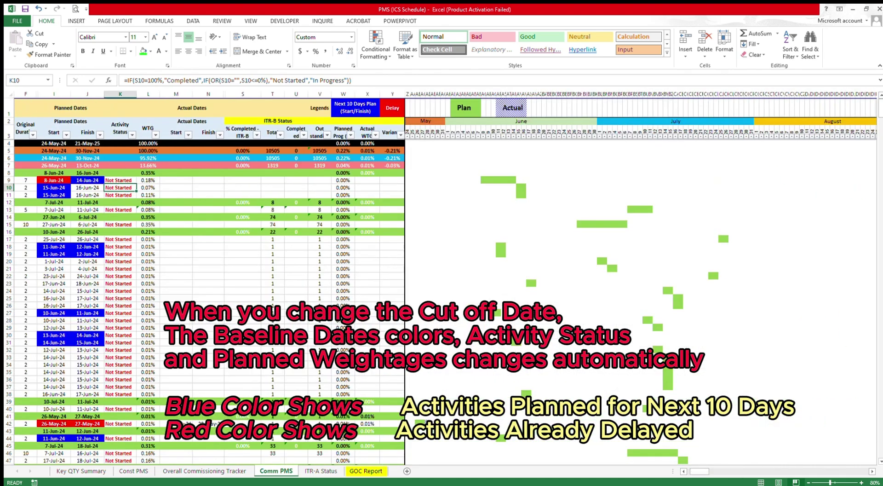
pyautogui.click(509, 180)
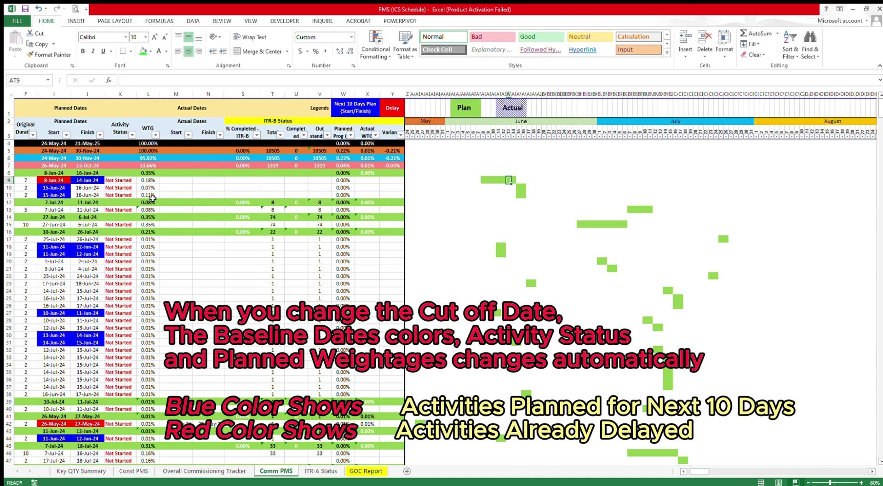
pyautogui.click(94, 181)
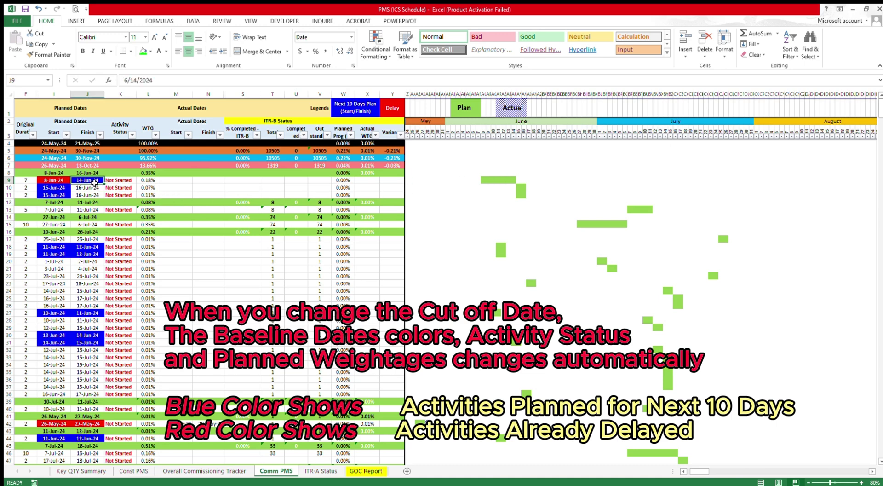
pyautogui.write('20-j')
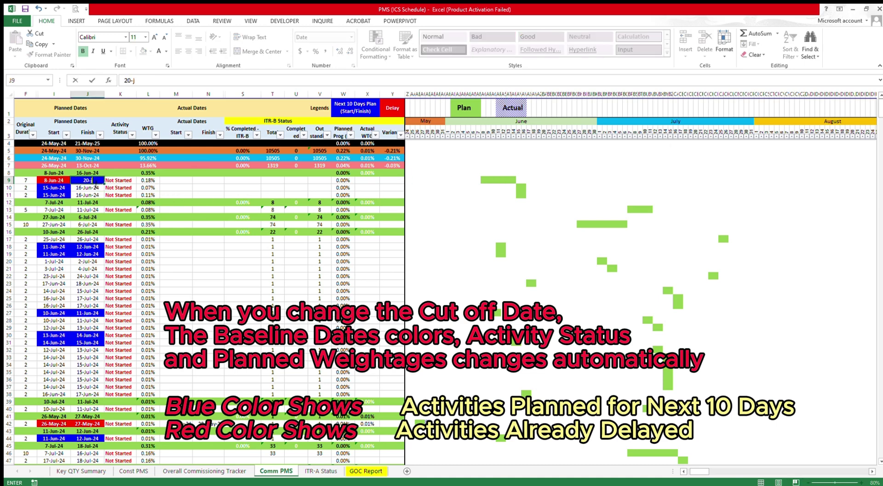
pyautogui.write('ul')
pyautogui.press('Return')
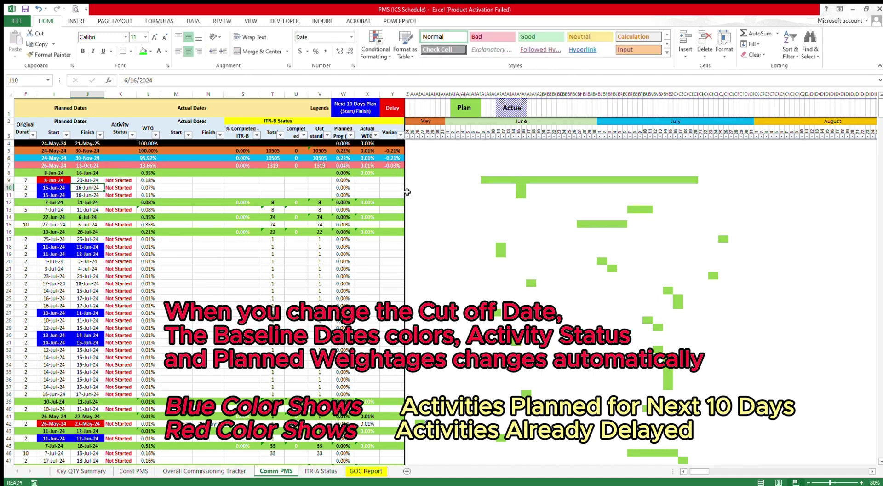
pyautogui.moveTo(478, 180); pyautogui.dragTo(688, 180)
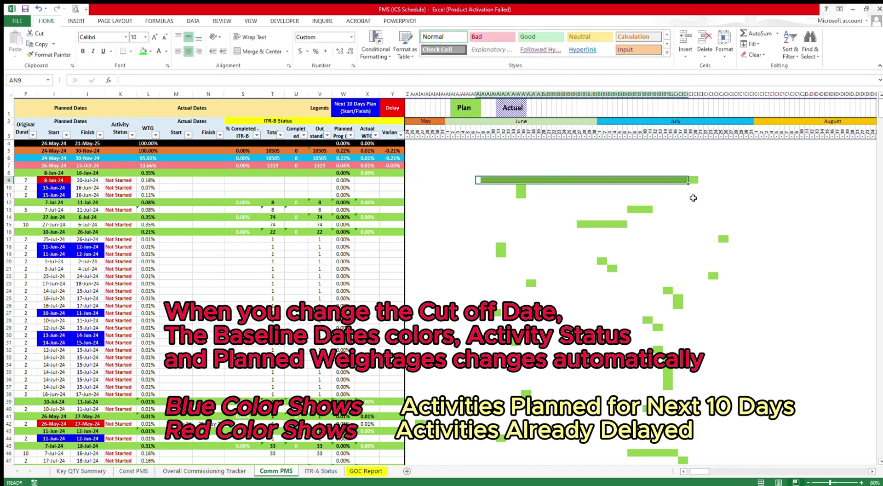
pyautogui.hotkey('ctrl', 'z')
pyautogui.click(504, 180)
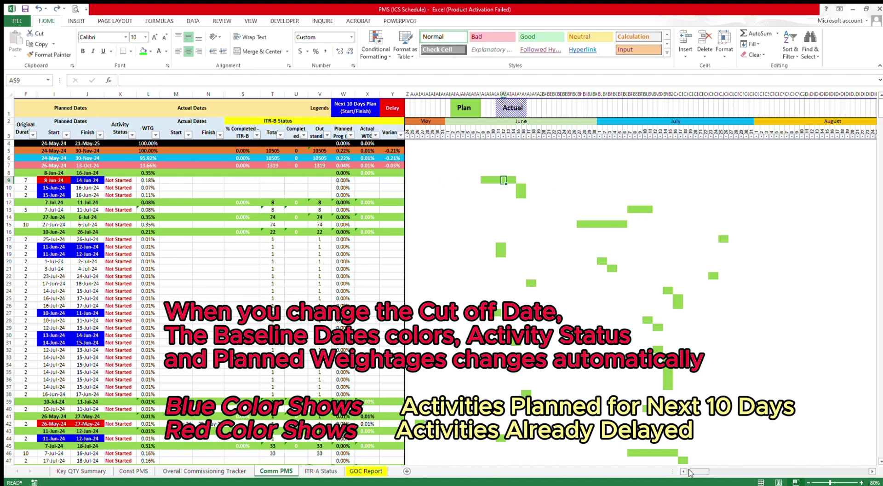
pyautogui.moveTo(694, 475); pyautogui.dragTo(685, 476)
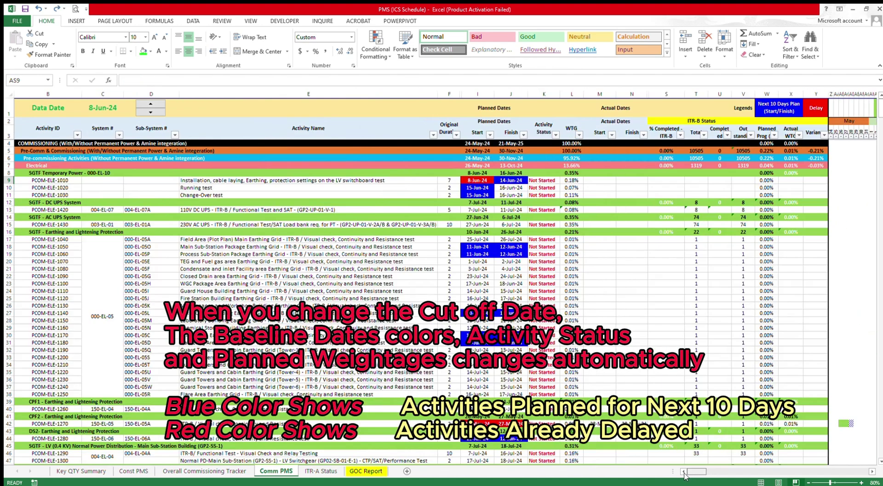
# - Step the Data Date up to 13-Jul-24 and back to 15-Jun-24, watching planned progress in W4 and W5
pyautogui.click(766, 143)
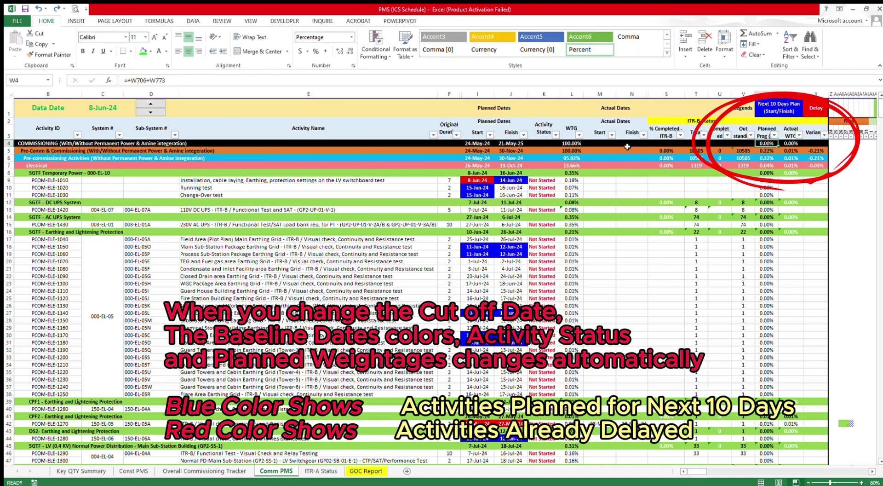
pyautogui.click(154, 104)
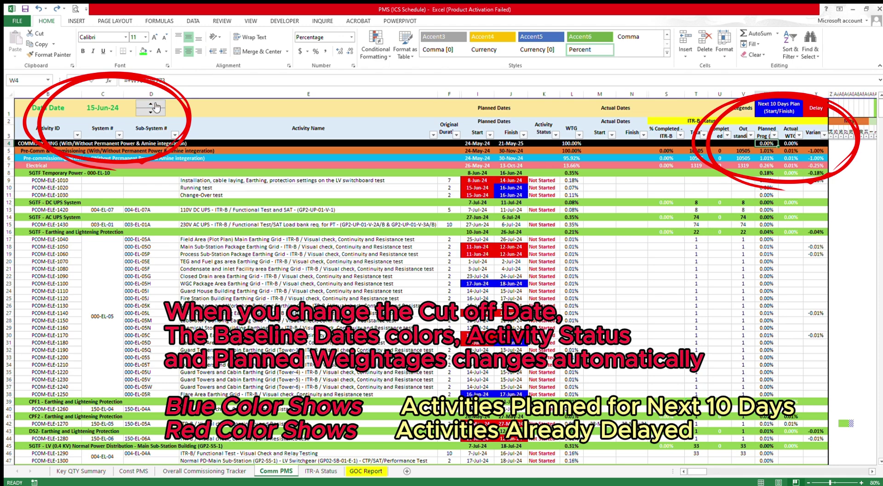
pyautogui.click(155, 104)
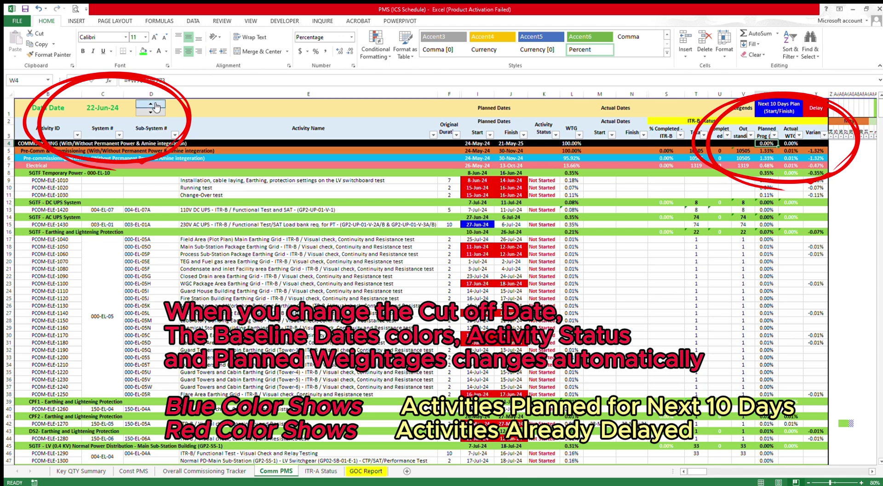
pyautogui.click(154, 105)
pyautogui.click(766, 152)
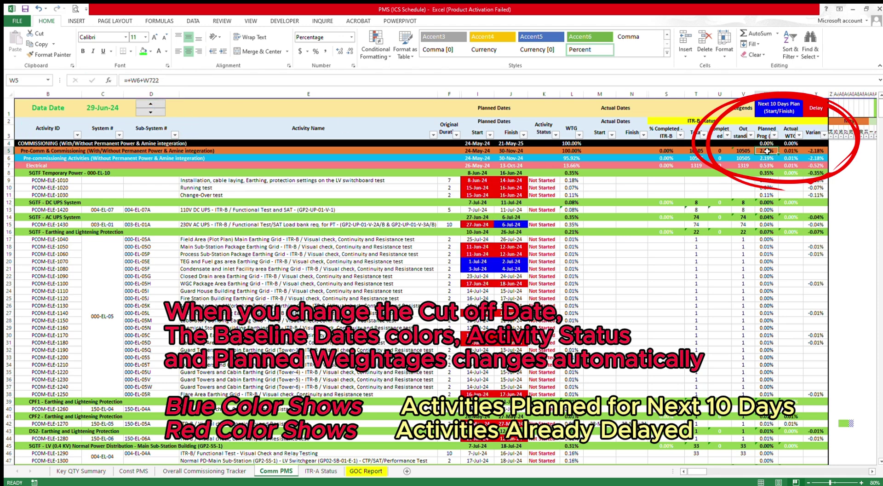
pyautogui.click(155, 105)
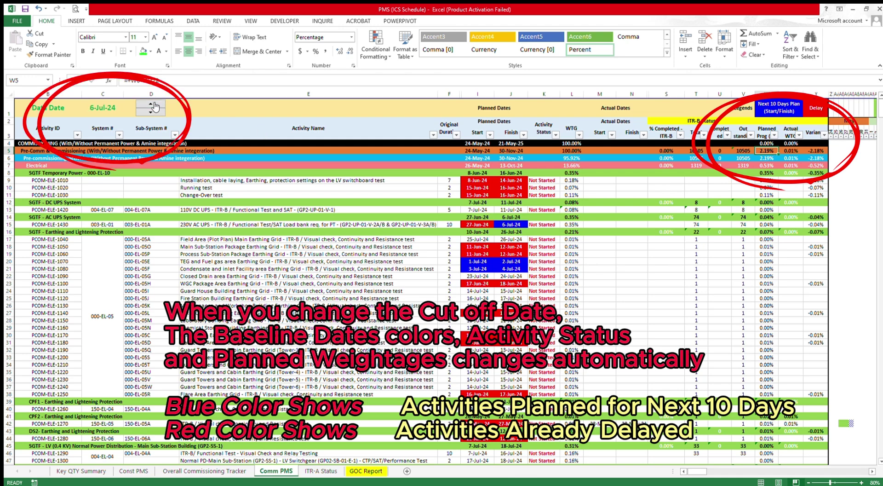
pyautogui.click(154, 104)
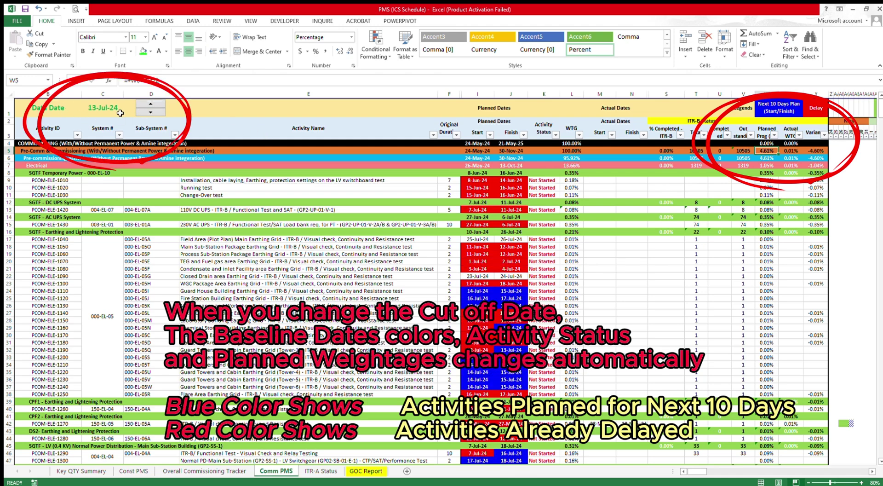
pyautogui.click(157, 113)
pyautogui.click(157, 113)
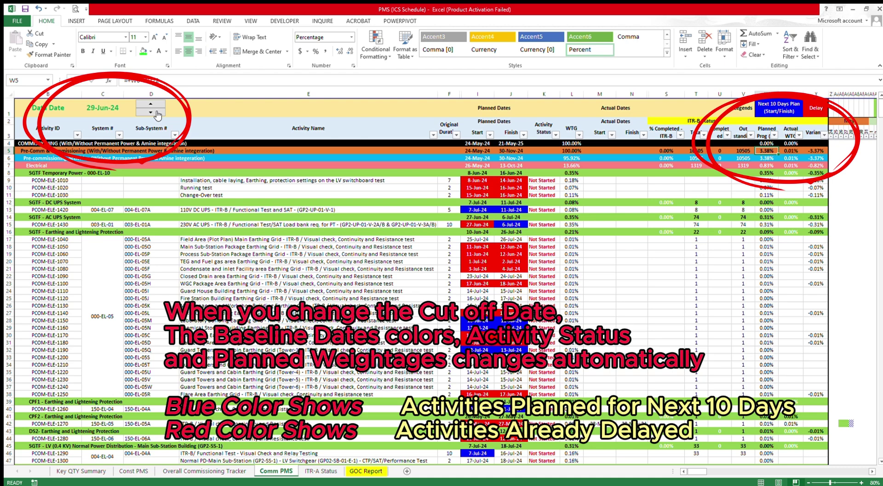
pyautogui.click(157, 113)
pyautogui.click(157, 113)
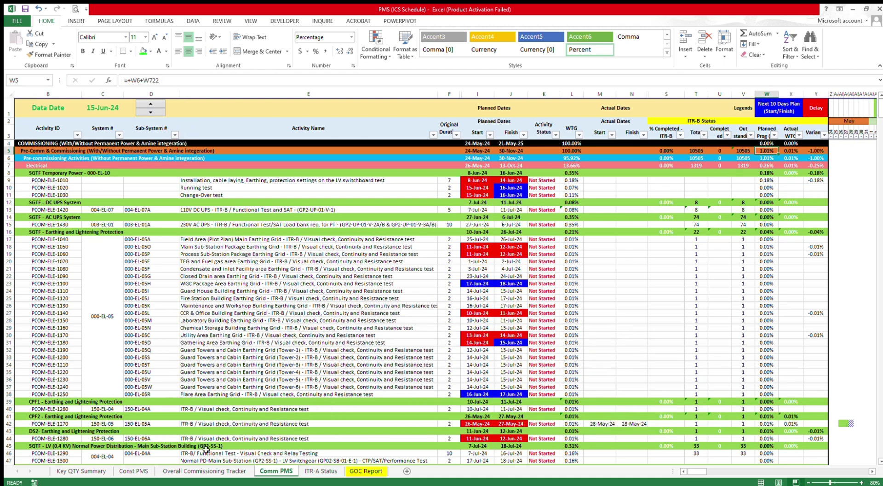
pyautogui.click(230, 471)
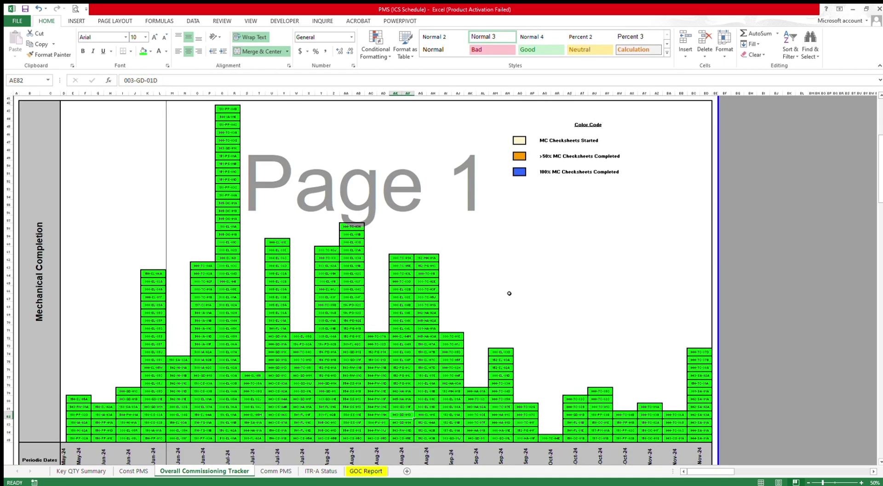
# - Check the Planned, Actual Achieved and Variance % figures, then scroll through the S-curve and System Handover skyline charts
pyautogui.scroll(13, 510, 293)
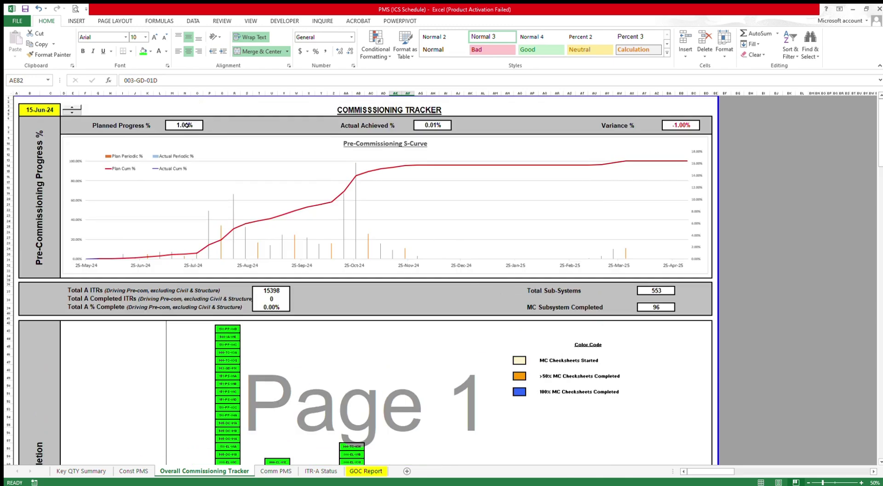
pyautogui.click(186, 125)
pyautogui.click(417, 125)
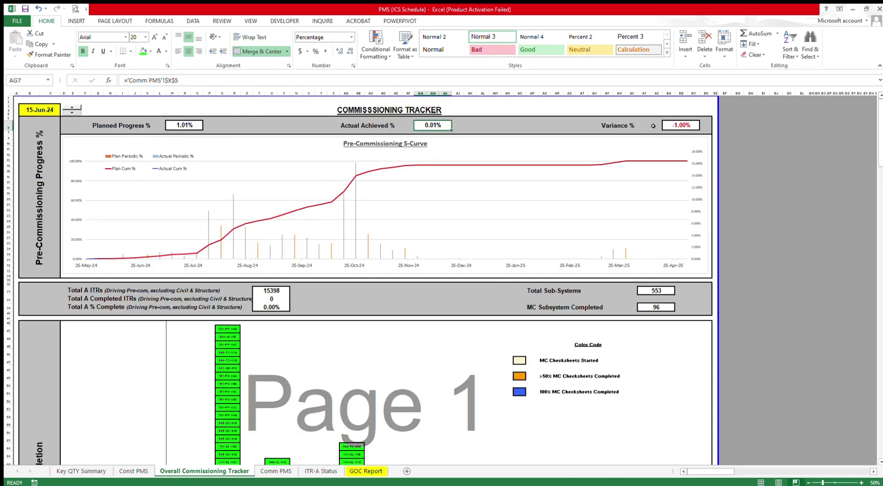
pyautogui.click(668, 126)
pyautogui.click(829, 193)
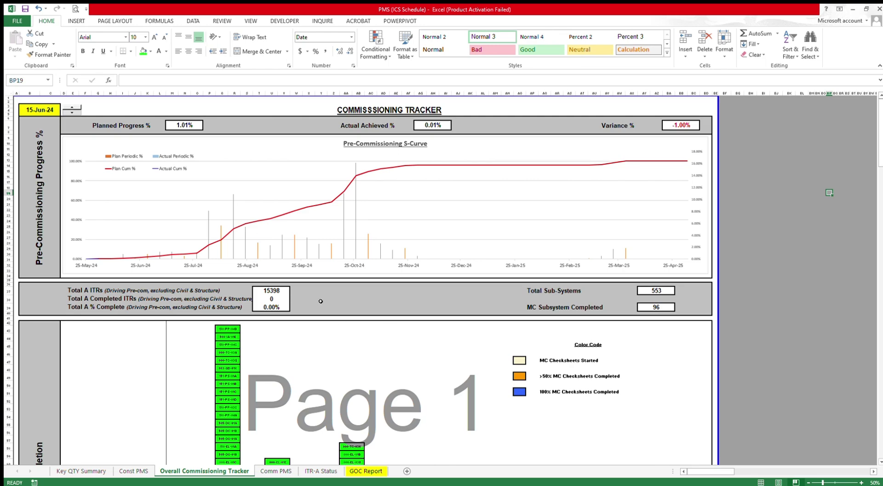
pyautogui.scroll(-11, 321, 301)
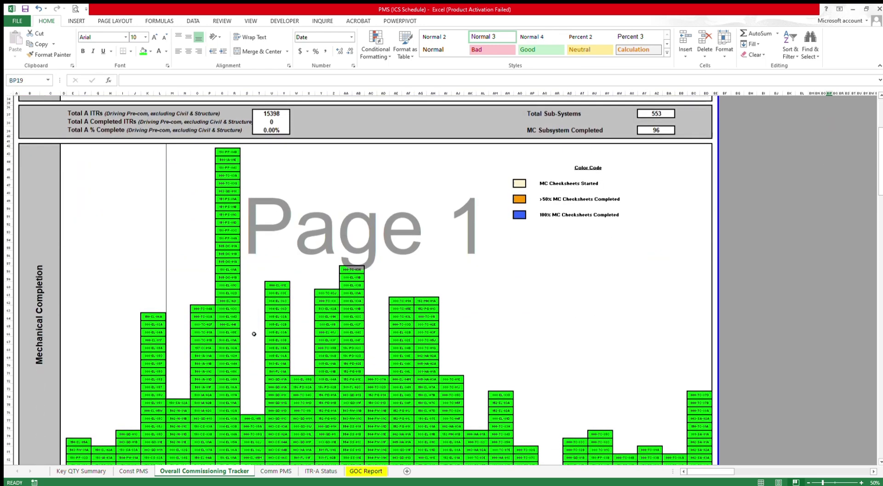
pyautogui.scroll(-1, 254, 333)
pyautogui.scroll(-15, 311, 232)
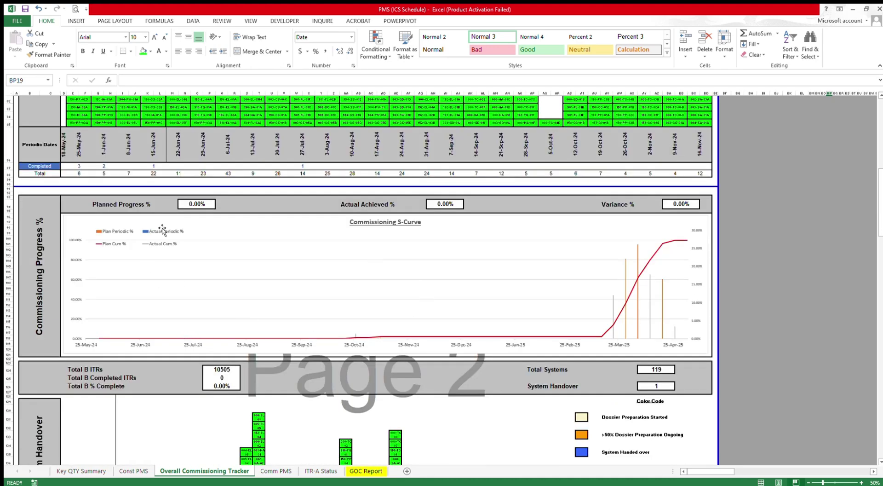
pyautogui.scroll(-7, 512, 339)
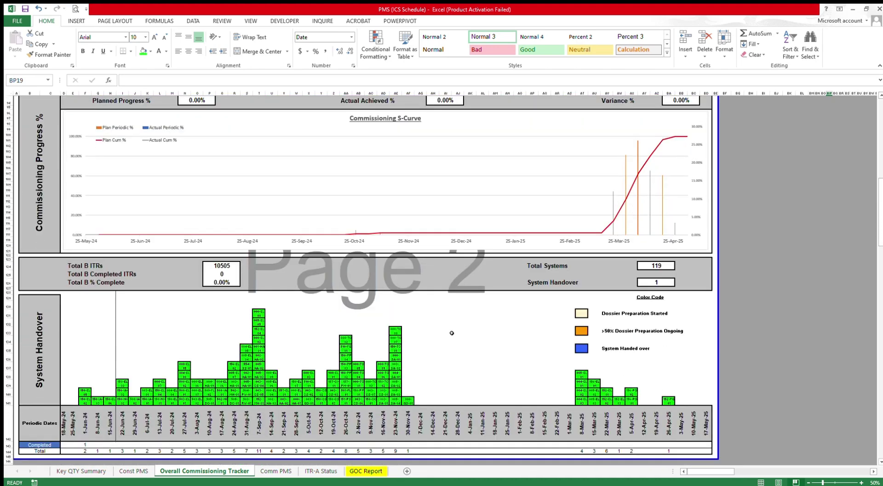
pyautogui.click(53, 317)
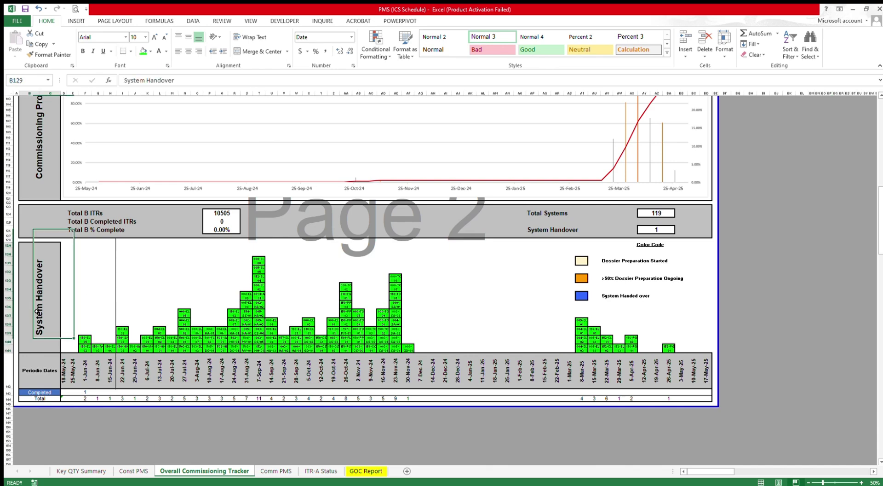
pyautogui.scroll(17, 174, 412)
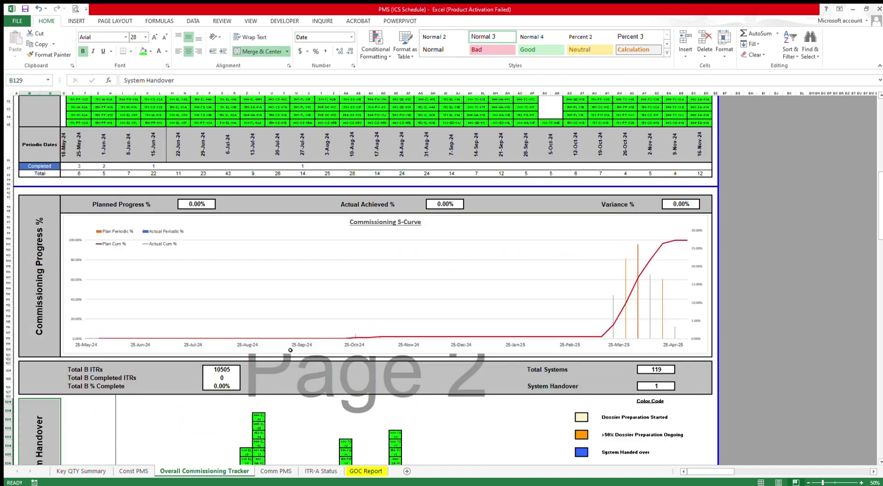
pyautogui.scroll(4, 287, 356)
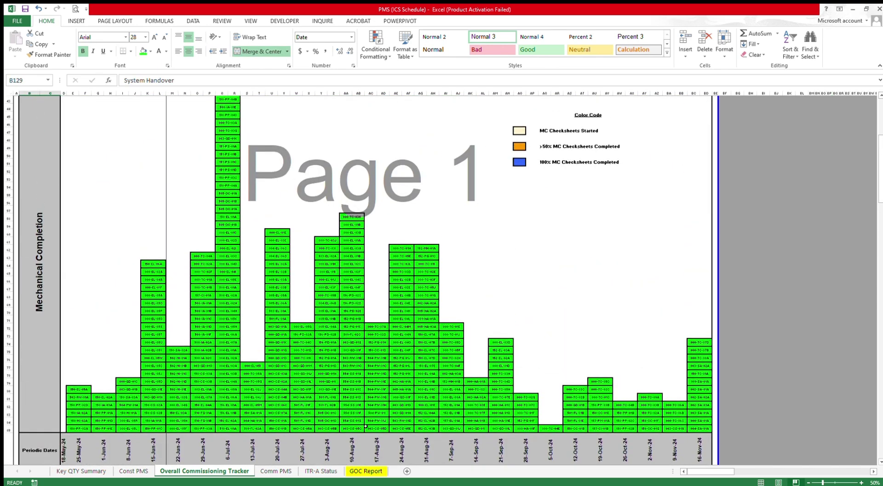
# - On GOC Report, copy the Tag ITR Completion Status from column V into column U, then clear column V
pyautogui.click(366, 470)
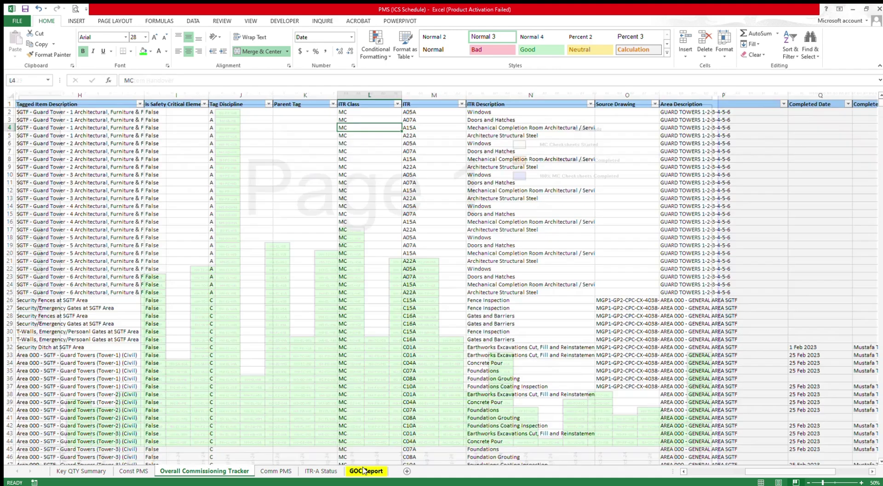
pyautogui.moveTo(777, 469); pyautogui.dragTo(808, 469)
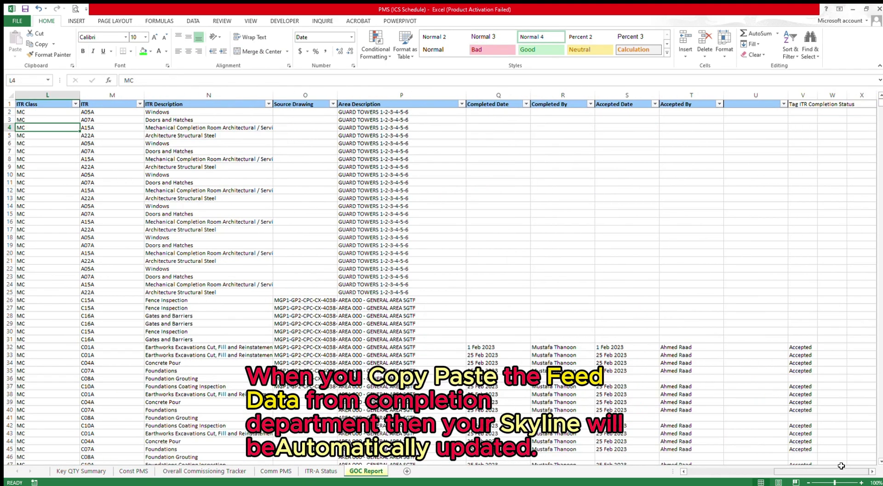
pyautogui.click(807, 97)
pyautogui.hotkey('ctrl', 'c')
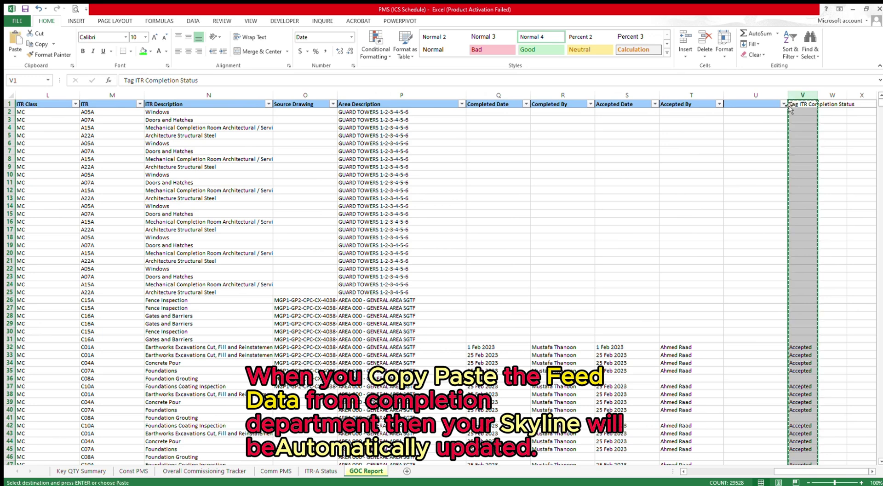
pyautogui.click(755, 95)
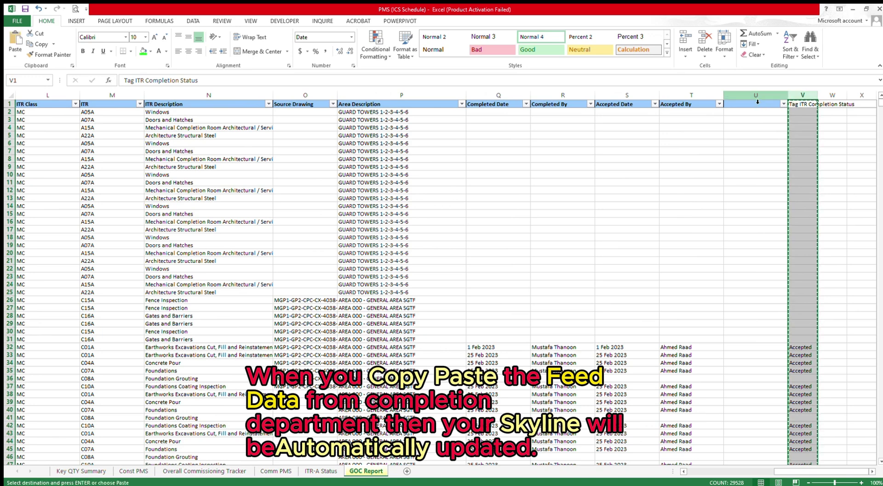
pyautogui.click(15, 42)
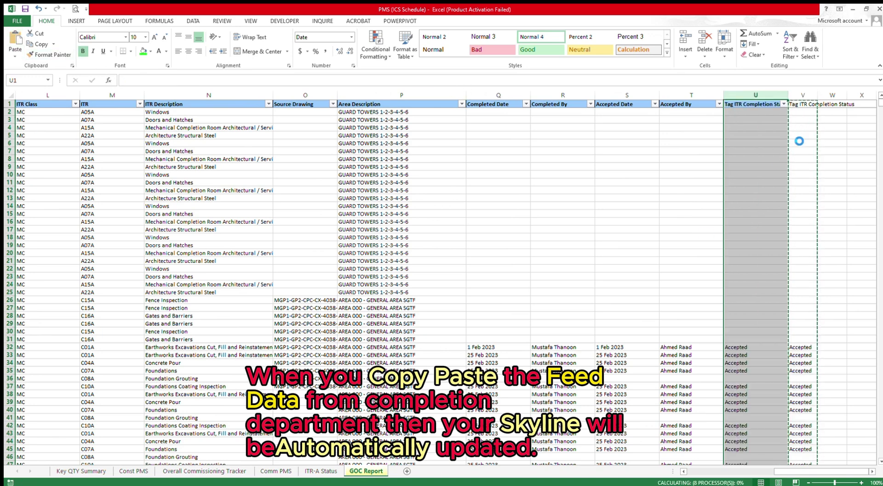
pyautogui.press('Escape')
pyautogui.click(806, 99)
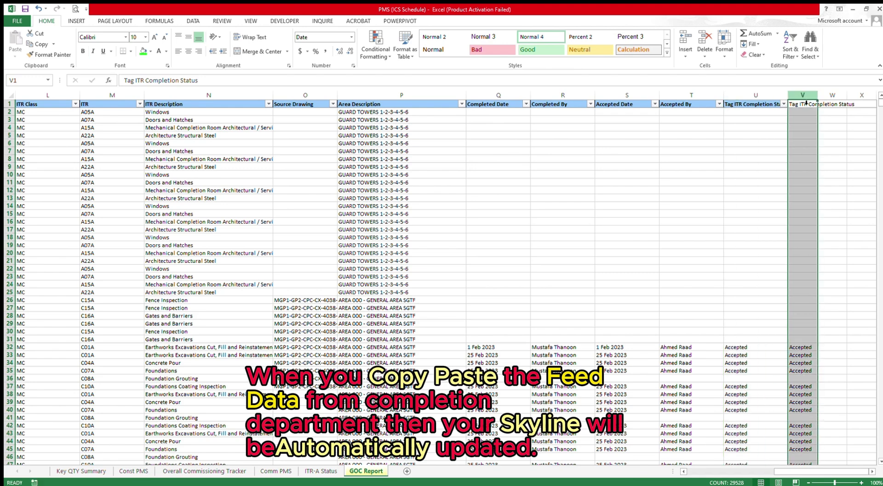
pyautogui.press('Delete')
# - Inspect the tracker's skyline blocks and the blue, orange and cream legend colours
pyautogui.click(225, 472)
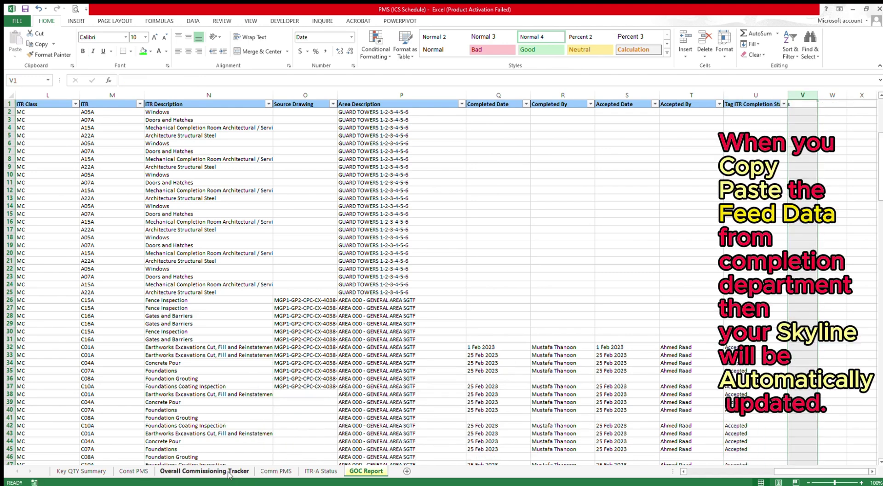
pyautogui.click(75, 398)
pyautogui.click(77, 403)
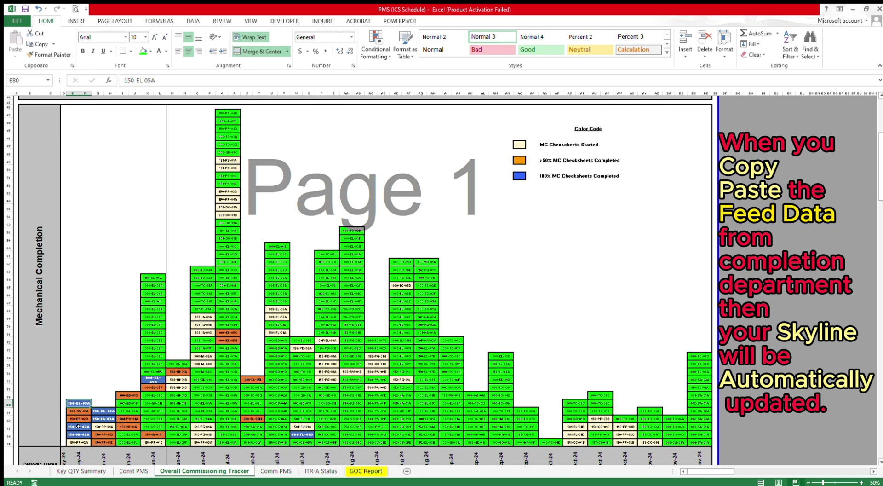
pyautogui.click(79, 442)
pyautogui.moveTo(103, 411); pyautogui.dragTo(105, 429)
pyautogui.click(154, 356)
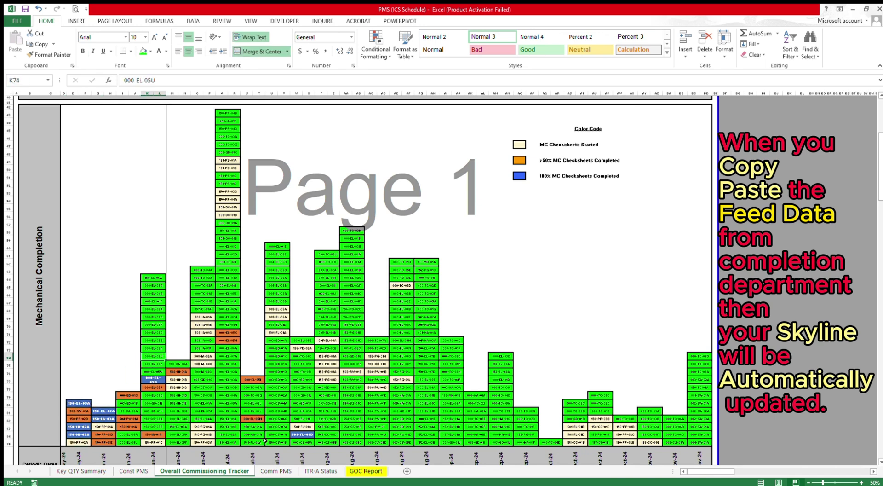
pyautogui.click(548, 177)
pyautogui.click(520, 177)
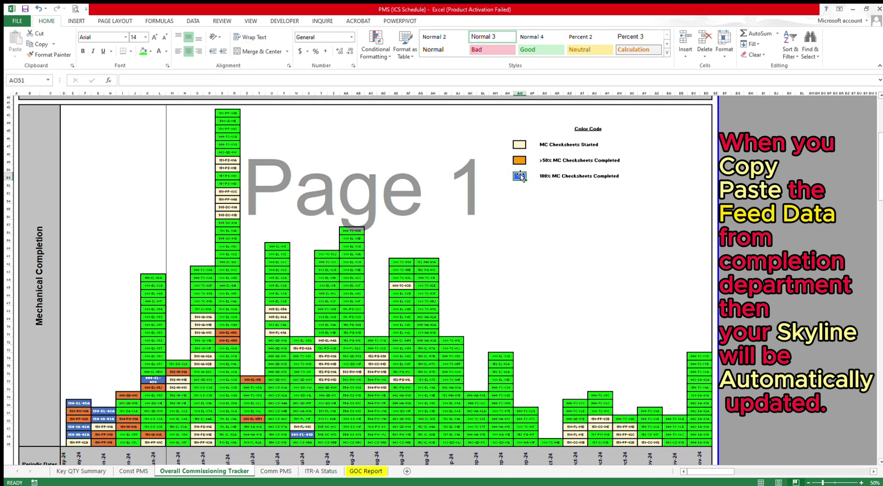
pyautogui.click(520, 161)
pyautogui.click(519, 146)
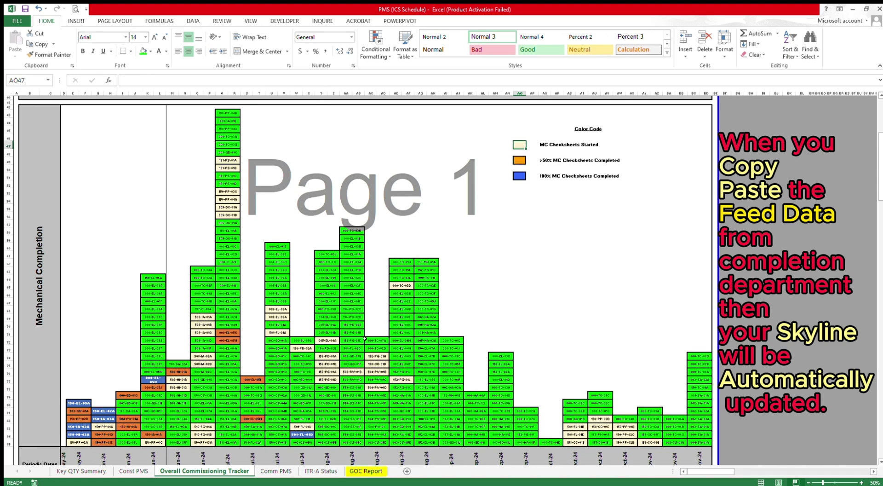
# - Clear GOC Report column U to test the skyline colours, then undo to restore them
pyautogui.click(365, 470)
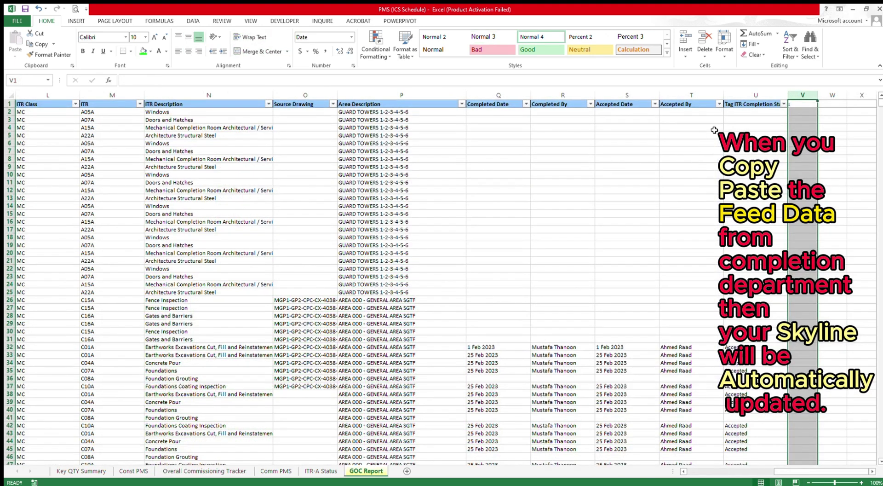
pyautogui.click(744, 96)
pyautogui.press('Delete')
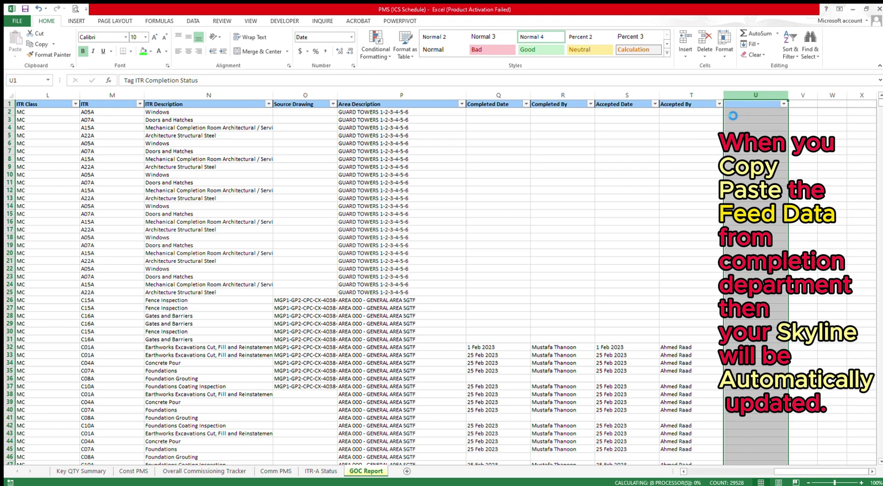
pyautogui.click(205, 471)
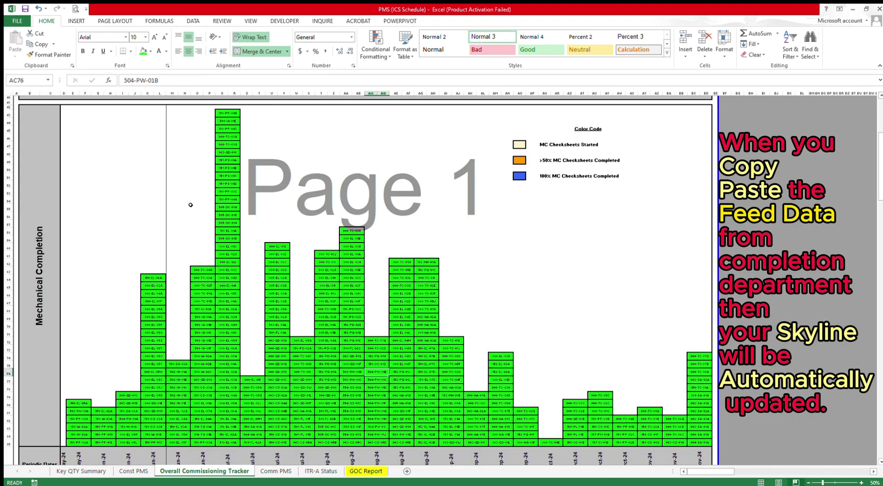
pyautogui.click(367, 471)
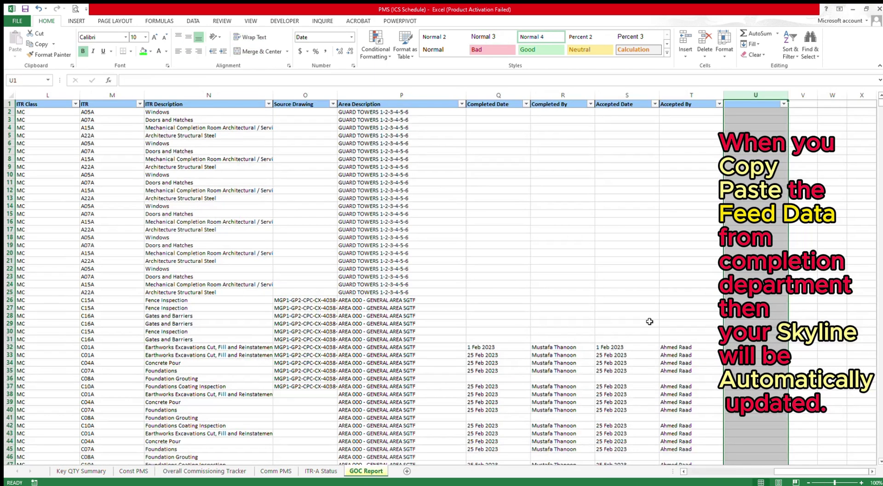
pyautogui.hotkey('ctrl', 'z')
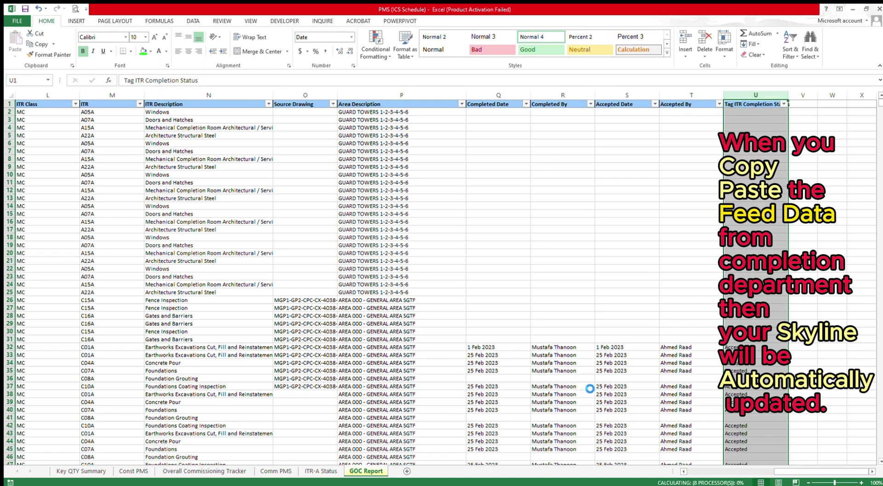
pyautogui.click(229, 471)
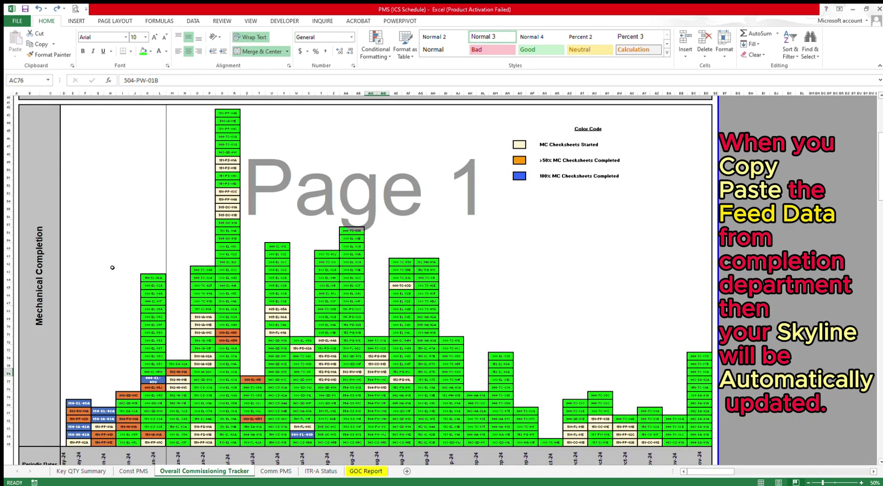
# - Review the row 87 Completed counts, handover blocks and S-curve, then go to Comm PMS
pyautogui.click(556, 263)
pyautogui.scroll(-7, 554, 267)
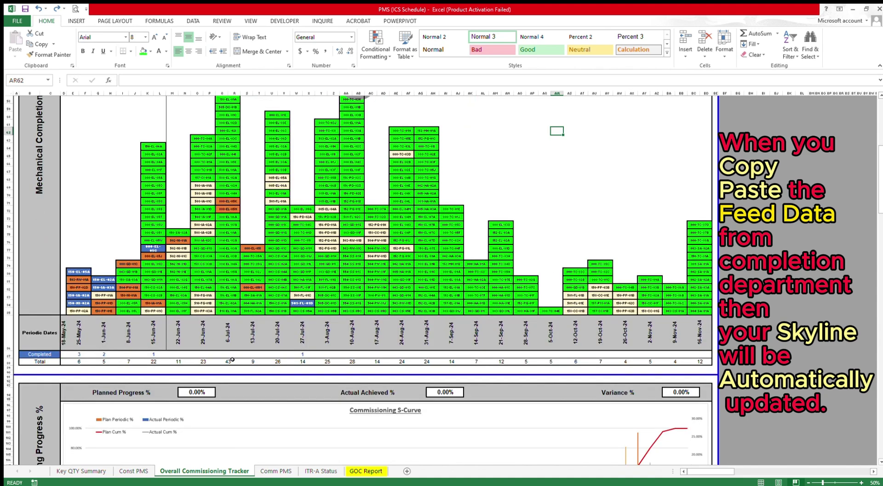
pyautogui.moveTo(81, 331); pyautogui.dragTo(315, 330)
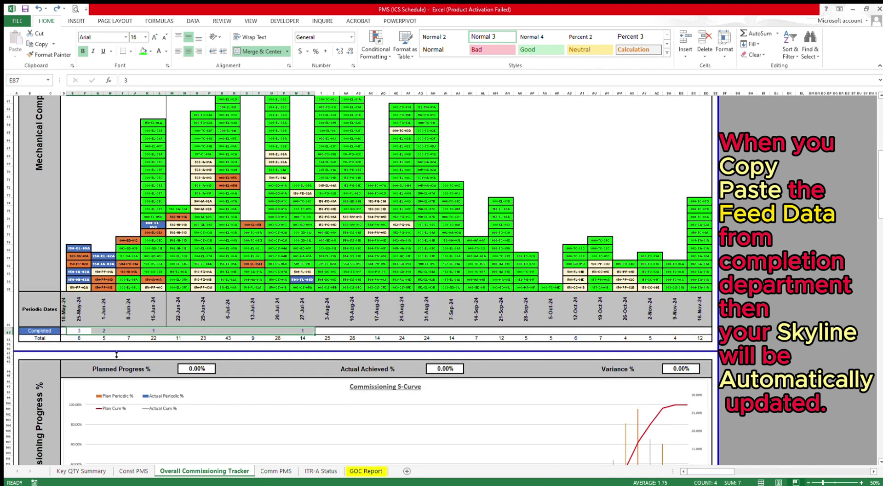
pyautogui.moveTo(102, 339); pyautogui.dragTo(586, 338)
pyautogui.scroll(-14, 585, 339)
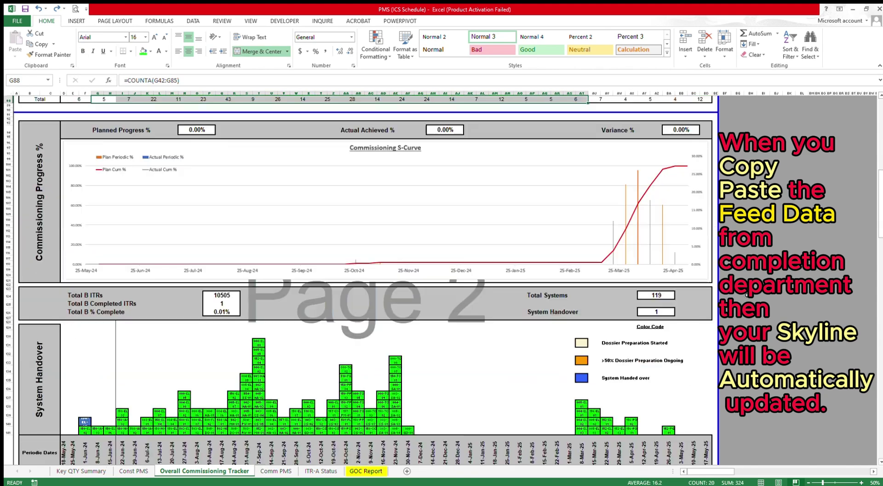
pyautogui.click(85, 338)
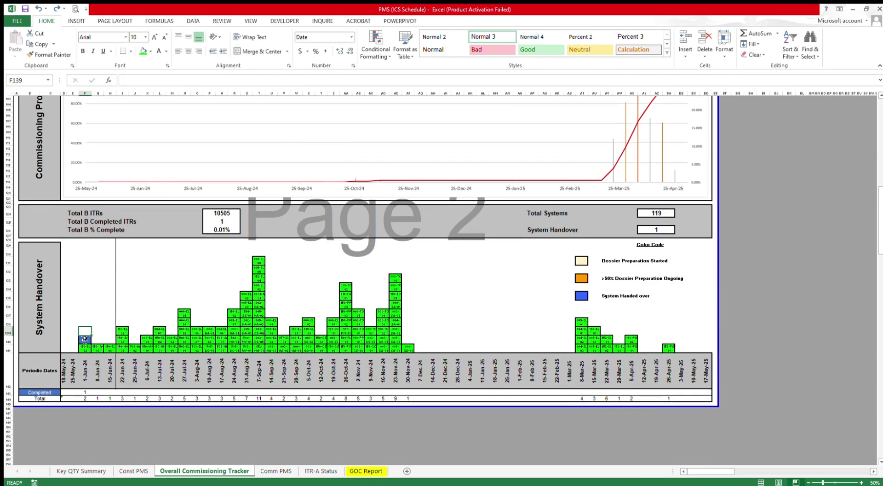
pyautogui.click(581, 298)
pyautogui.scroll(20, 570, 302)
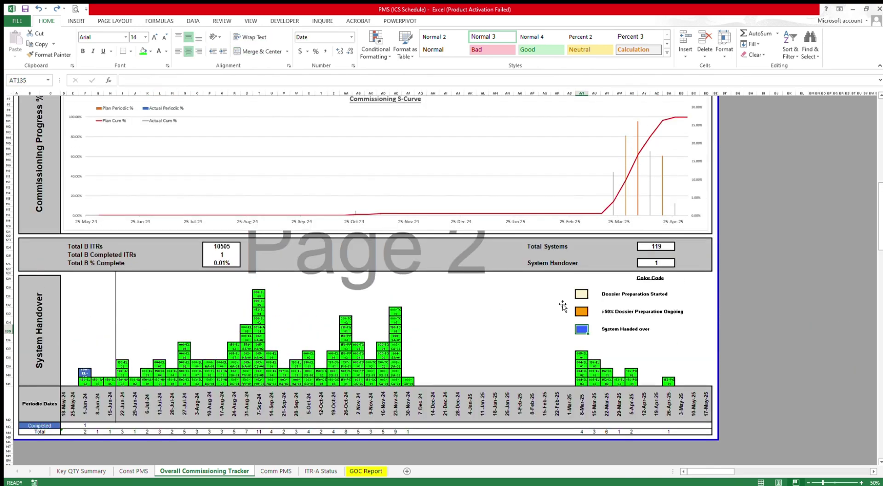
pyautogui.scroll(7, 558, 303)
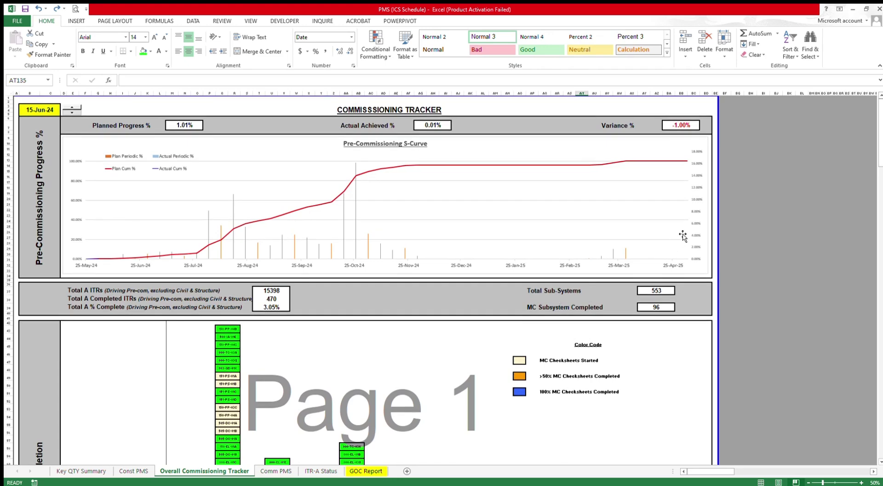
pyautogui.click(737, 209)
pyautogui.click(271, 470)
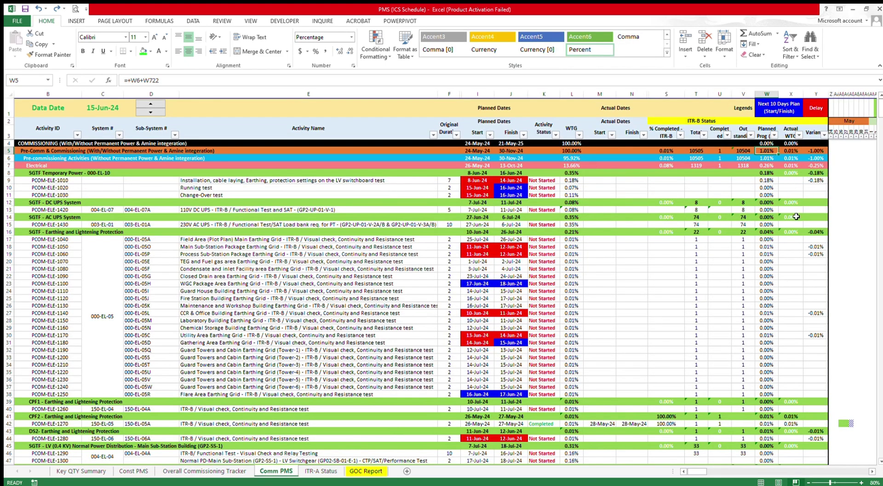
# - Paste W27's planned progress value into actual progress cell X27 on Comm PMS
pyautogui.click(784, 248)
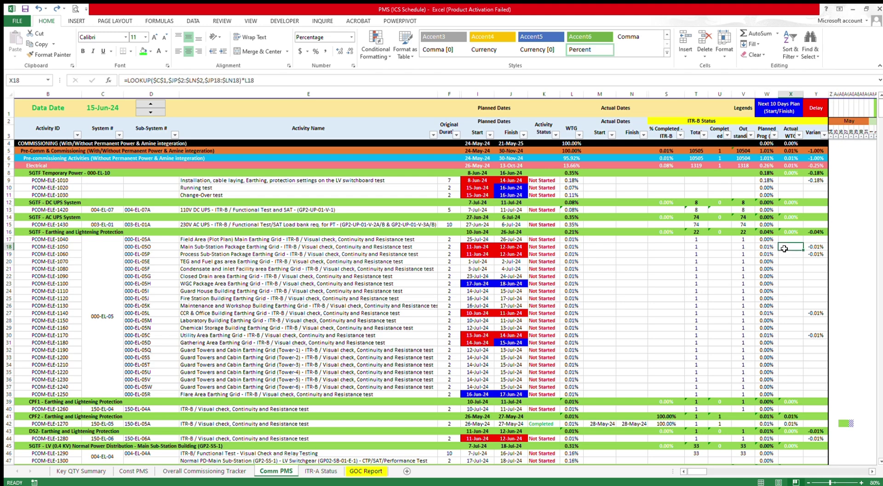
pyautogui.click(791, 315)
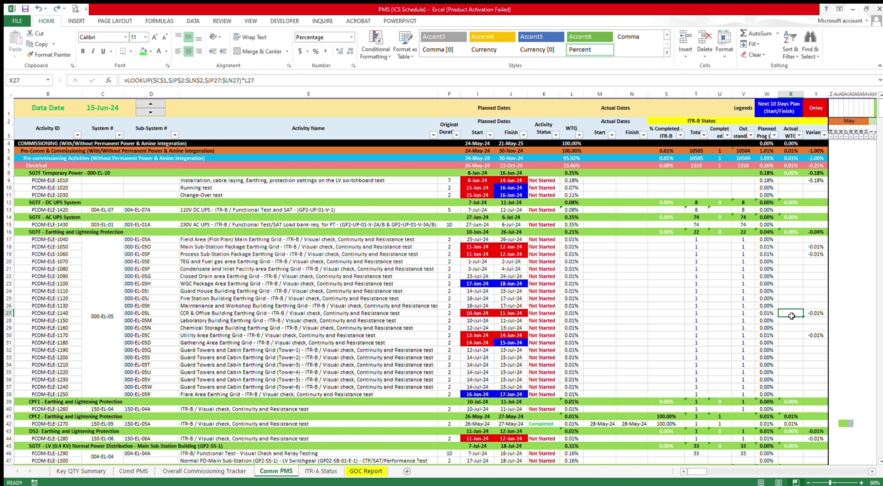
pyautogui.click(766, 313)
pyautogui.hotkey('ctrl', 'c')
pyautogui.click(791, 313)
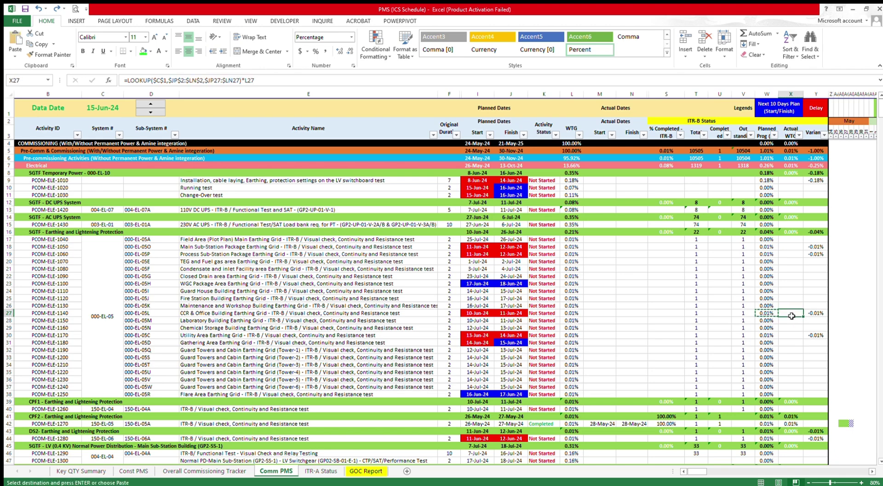
pyautogui.click(15, 42)
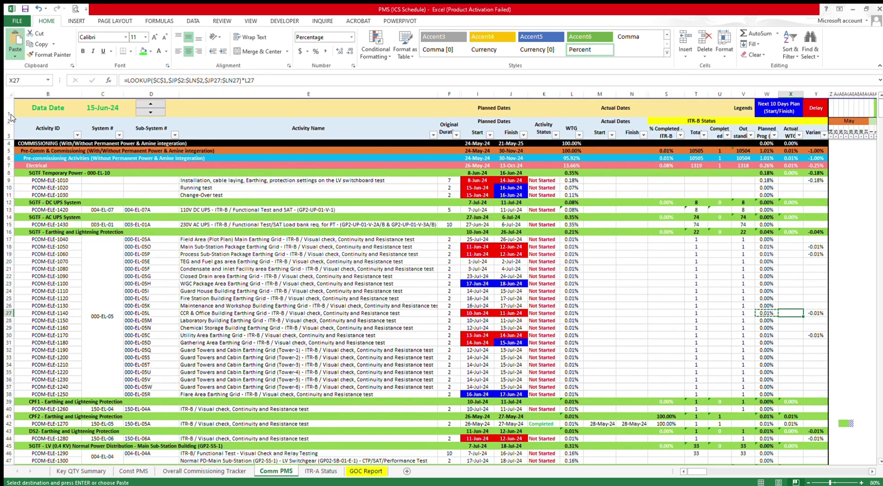
# - Confirm the tracker shows 0.01% actual against 1.01% planned, save, and return to it
pyautogui.click(204, 470)
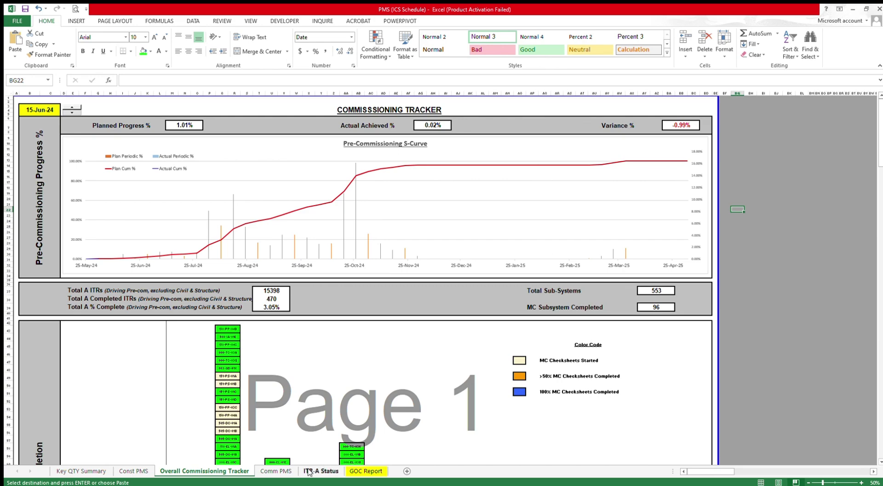
pyautogui.click(276, 471)
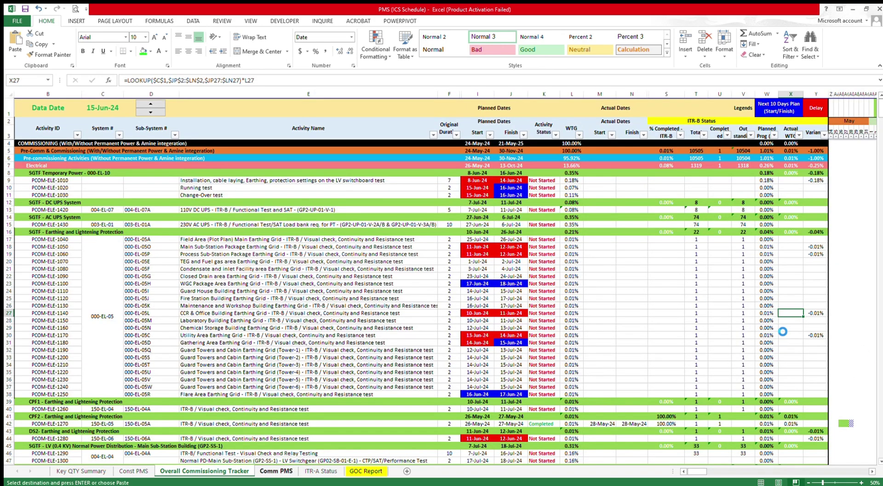
pyautogui.press('Escape')
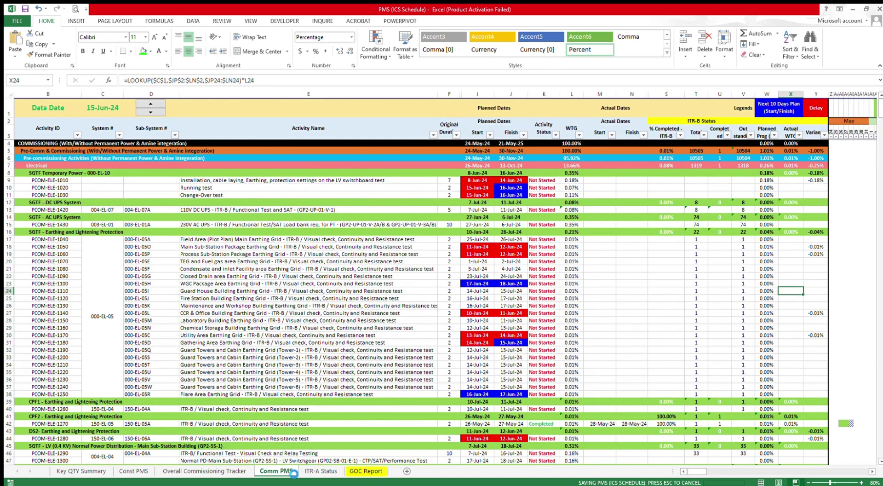
pyautogui.click(236, 472)
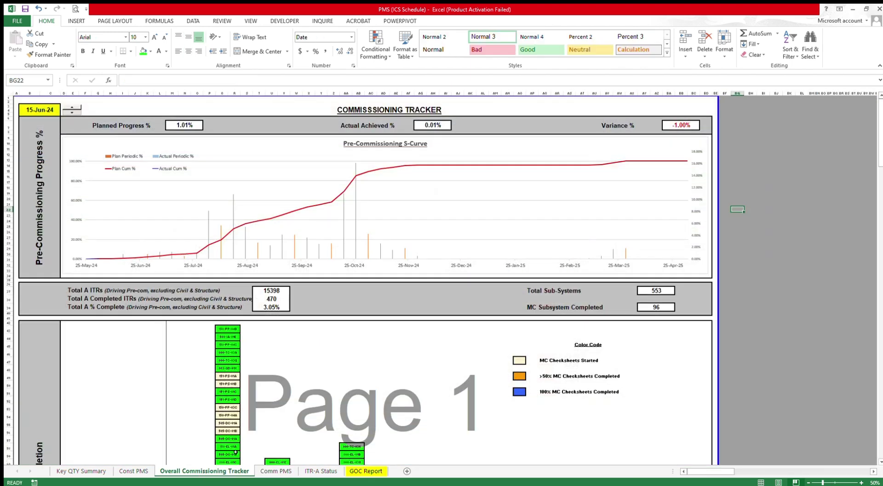